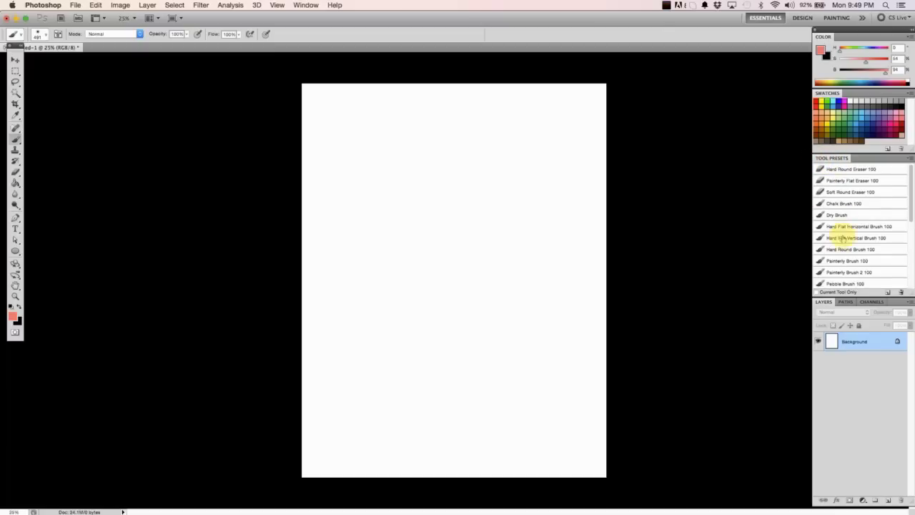
- Float the Tool Presets panel and place a narrowed, taller Brush Presets panel beside it
left_click_drag(840, 160, 734, 122)
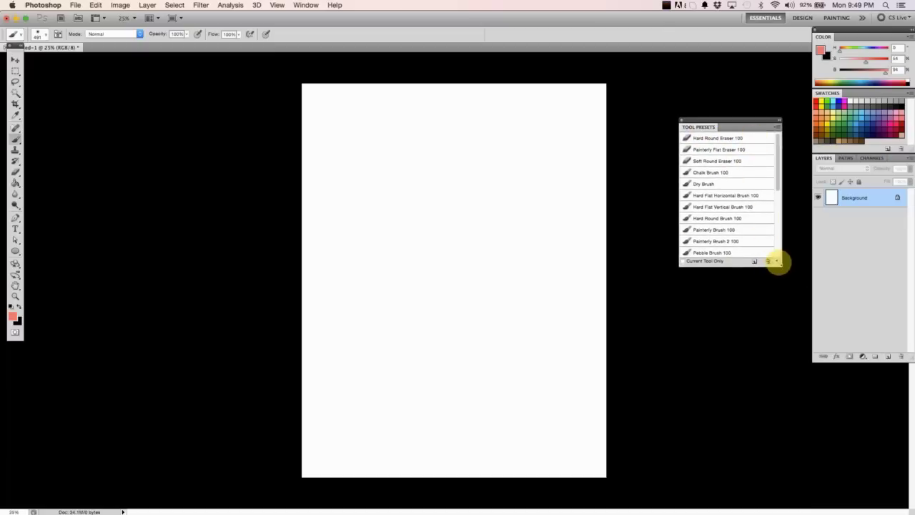
left_click_drag(777, 262, 780, 319)
key("F5")
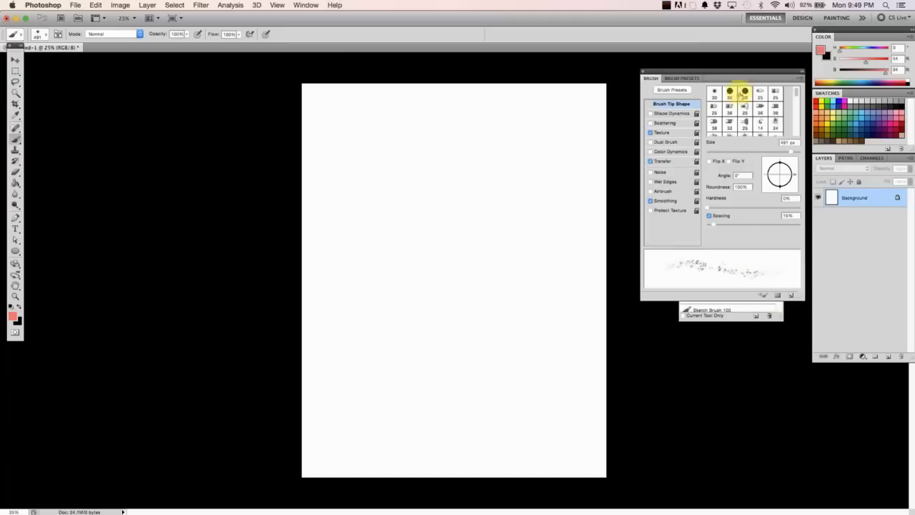
left_click(685, 87)
left_click_drag(725, 78, 591, 106)
left_click_drag(671, 331, 636, 315)
mouse_move(610, 105)
left_mouse_down()
mouse_move(637, 127)
mouse_move(641, 111)
left_mouse_up()
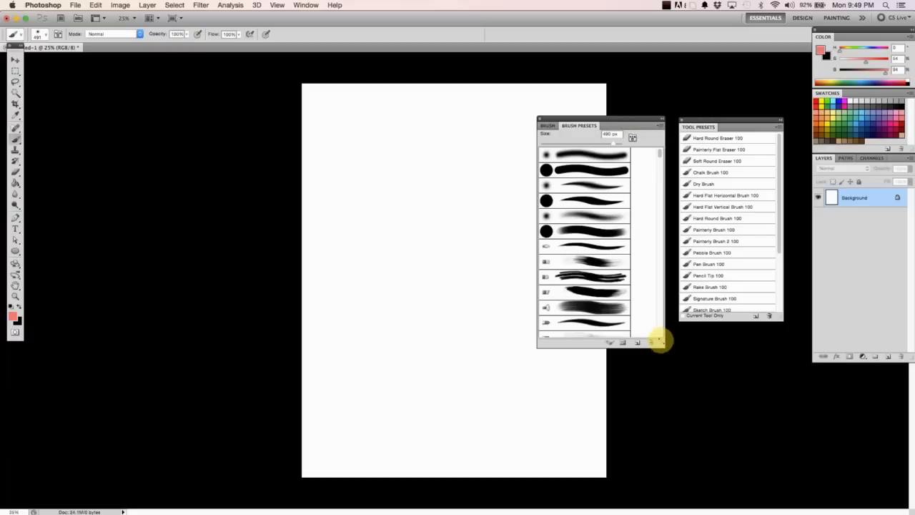
left_click_drag(659, 341, 655, 451)
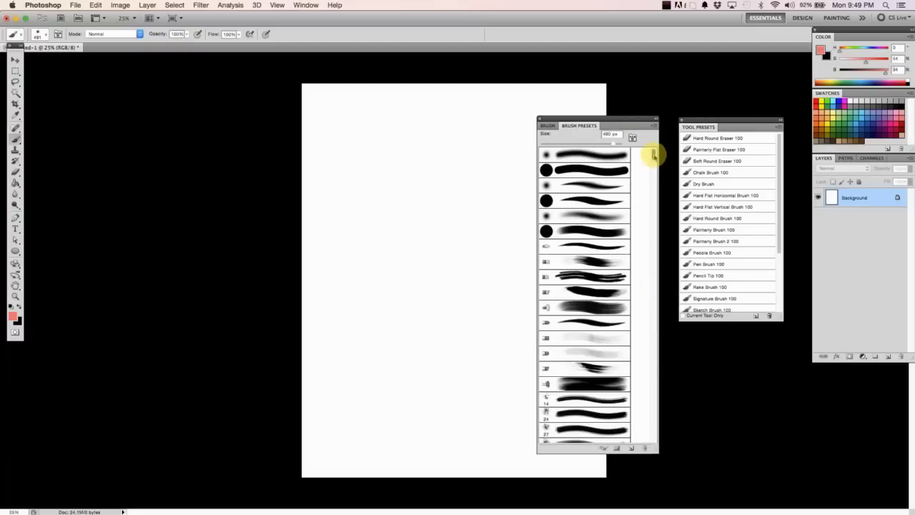
mouse_move(653, 153)
left_mouse_down()
mouse_move(645, 390)
mouse_move(653, 435)
mouse_move(643, 196)
mouse_move(653, 138)
mouse_move(629, 108)
left_mouse_up()
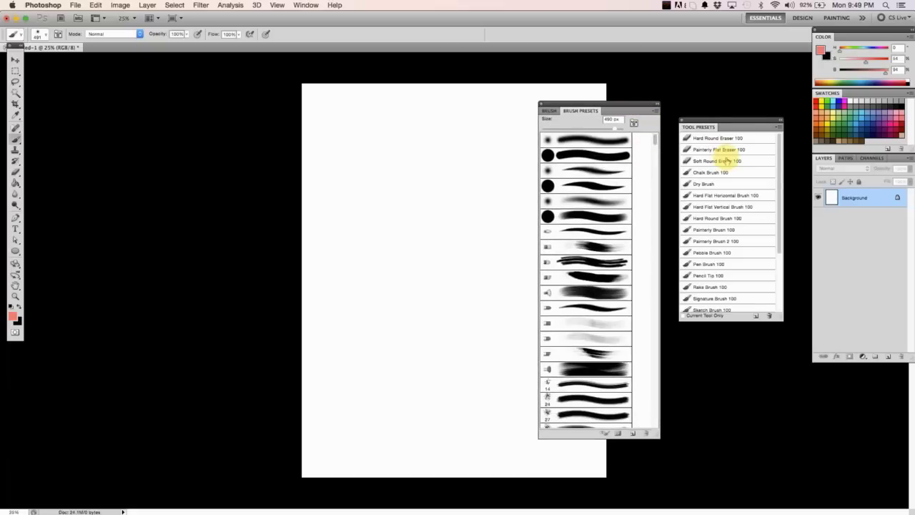
- Lengthen the Tool Presets panel to list every preset and align it at the top
left_click_drag(729, 126, 726, 112)
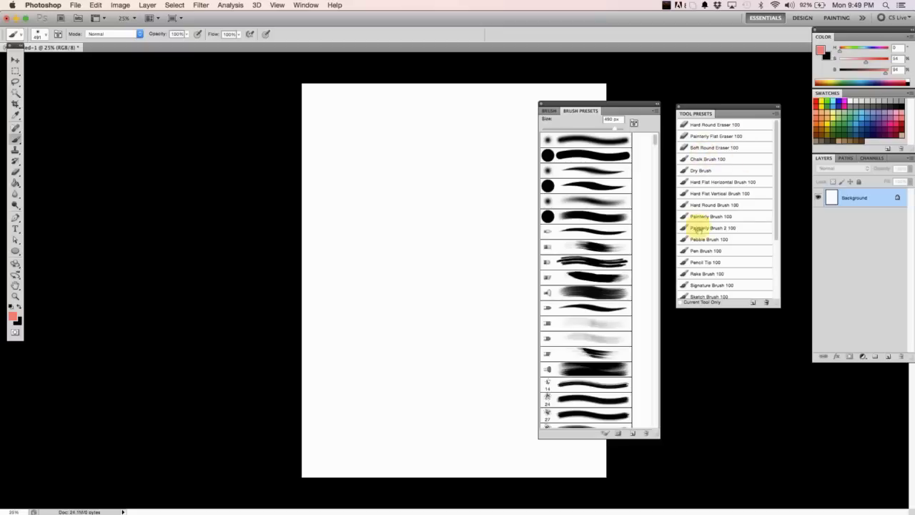
mouse_move(778, 167)
left_mouse_down()
mouse_move(768, 419)
mouse_move(784, 449)
left_mouse_up()
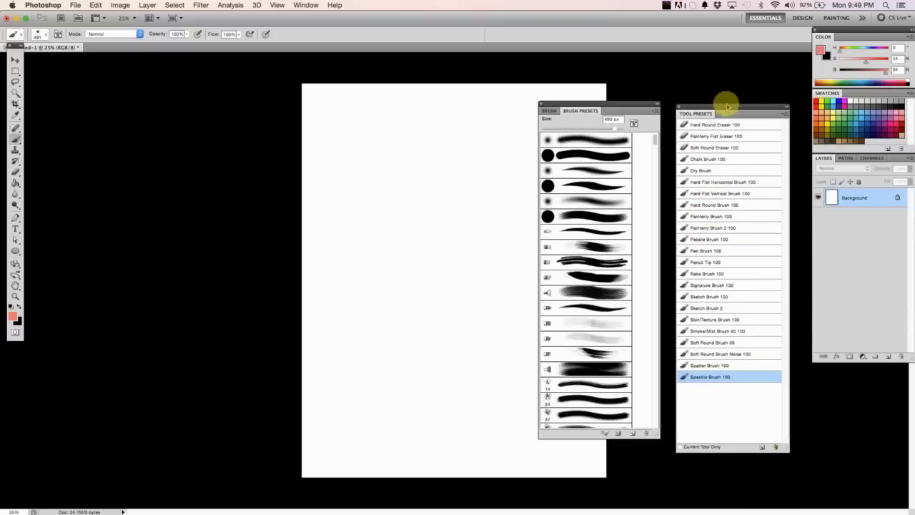
left_click_drag(727, 106, 727, 96)
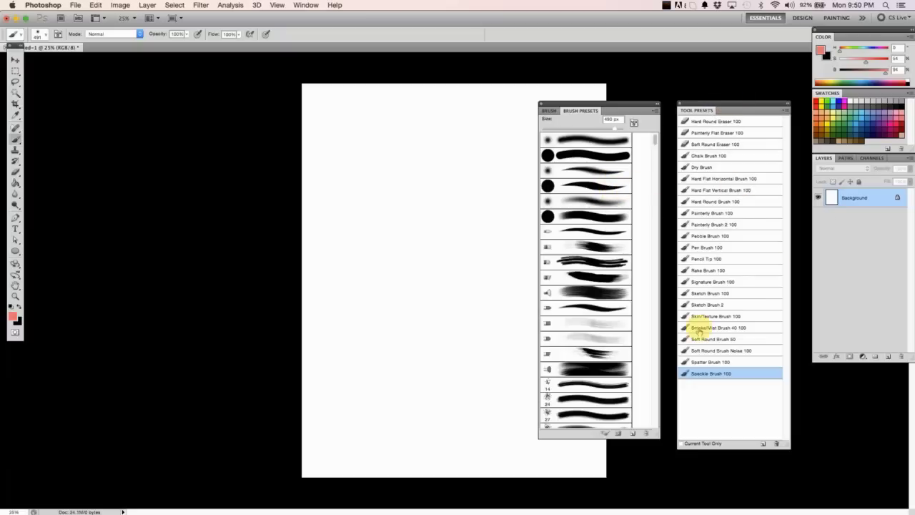
- Choose the 134 px grass brush, paint a test stroke, and undo it
left_click(584, 277)
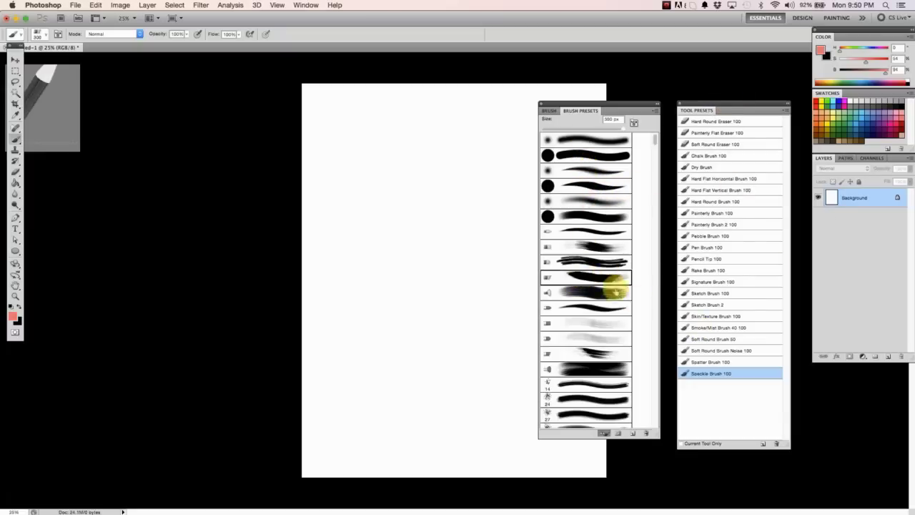
left_click_drag(653, 139, 653, 162)
left_click(588, 316)
mouse_move(341, 265)
left_mouse_down()
mouse_move(451, 298)
mouse_move(493, 205)
left_mouse_up()
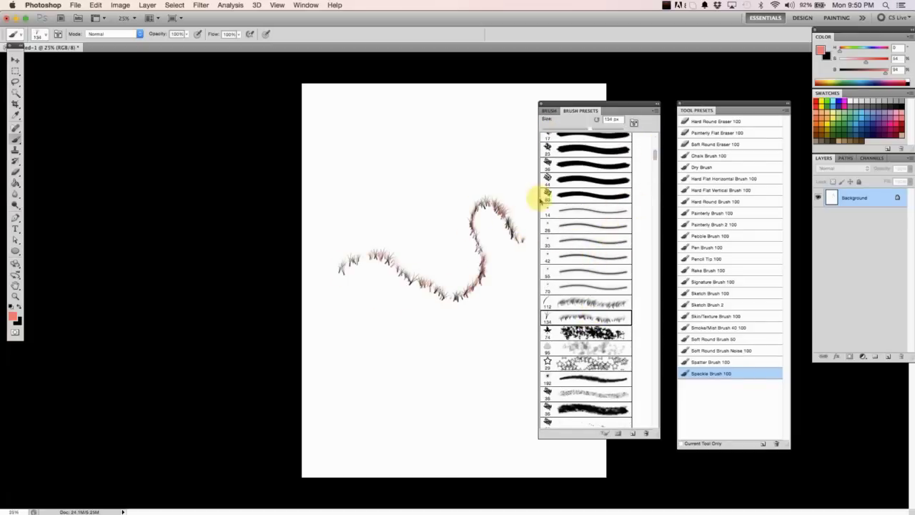
key("ctrl+z")
- Turn off Color Dynamics, keep scatter control Off, and begin a new tool preset 'Brush Tool Grass 1'
left_click(549, 110)
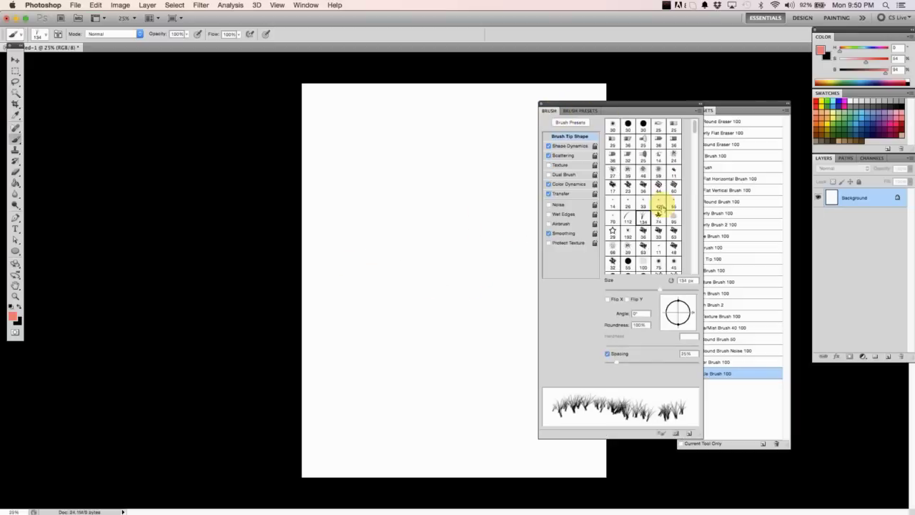
left_click_drag(656, 105, 617, 102)
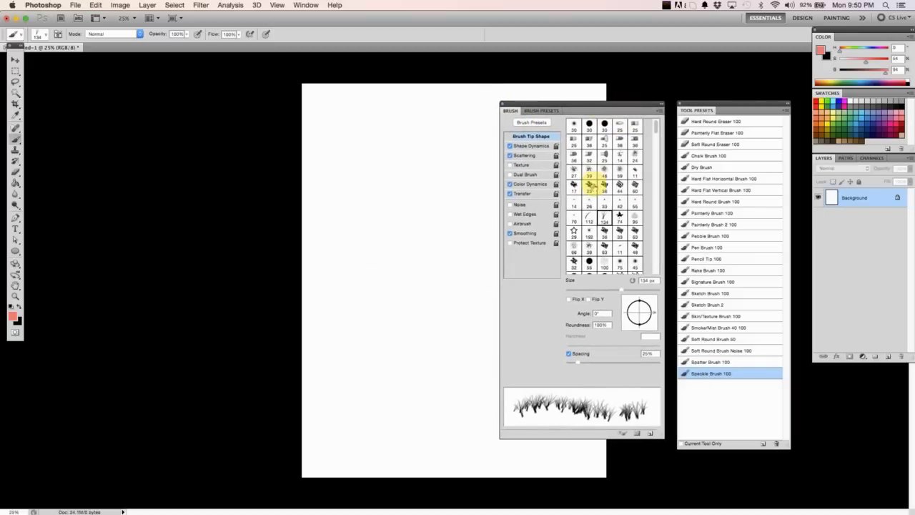
left_click(531, 184)
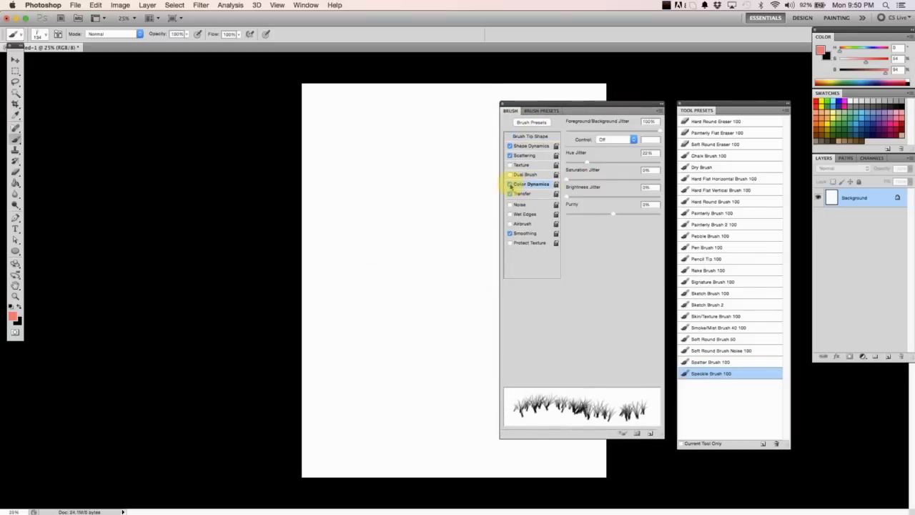
left_click(512, 183)
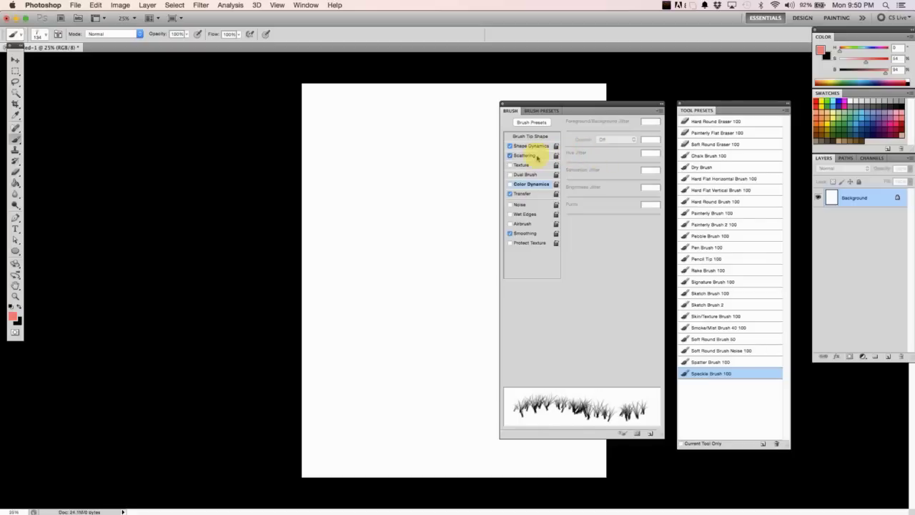
left_click(529, 155)
left_click(617, 139)
left_click(608, 140)
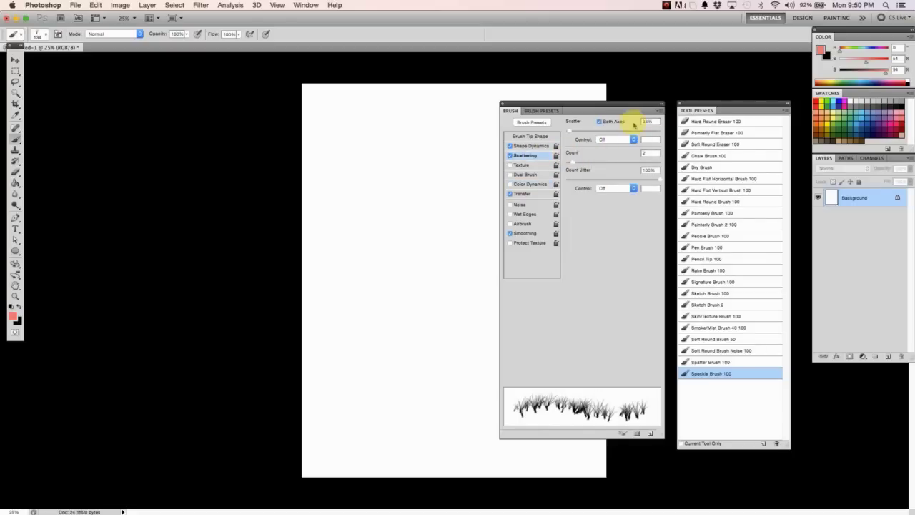
left_click(786, 111)
left_click(837, 118)
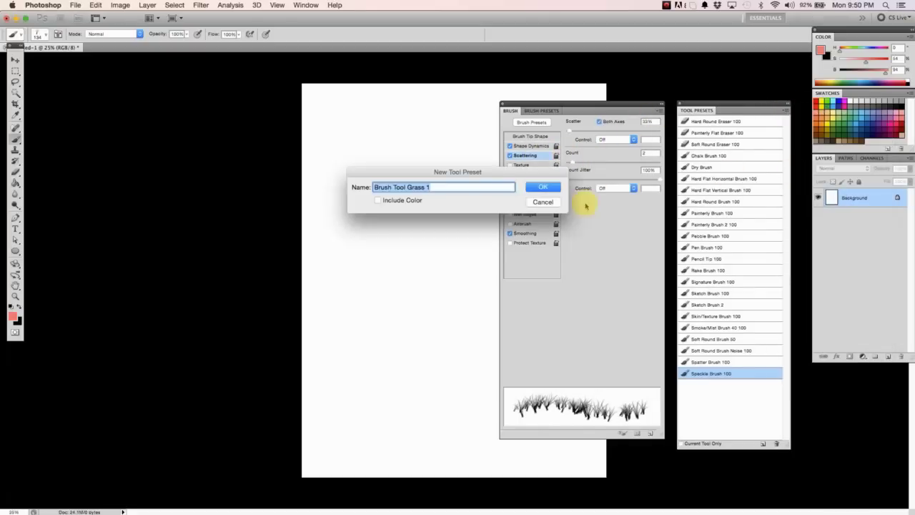
- Save 'Brush Tool Grass 1' without Include Color, delete it with the trash icon, and close the Brush panel
left_click(378, 201)
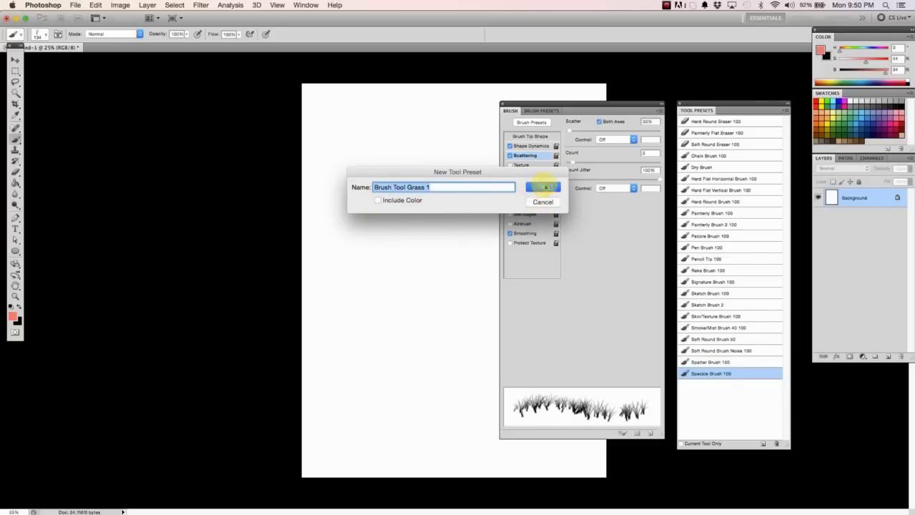
left_click(543, 187)
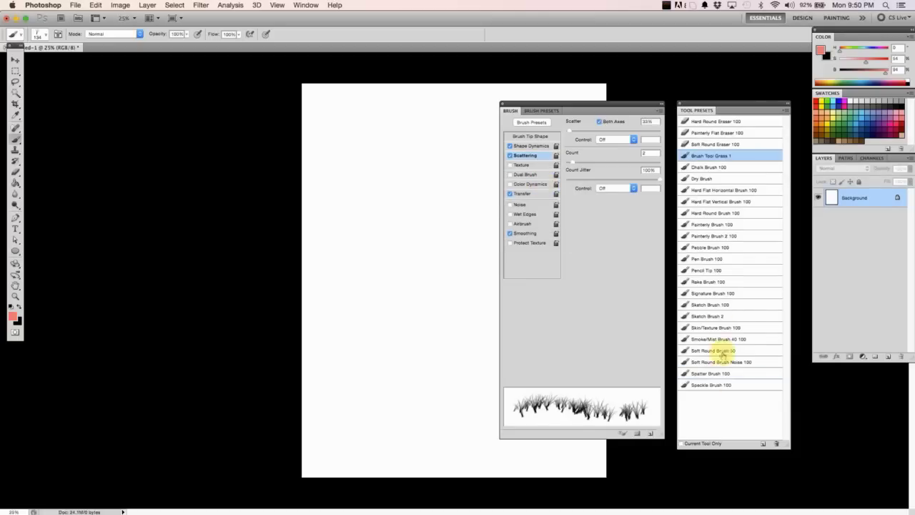
left_click(713, 156, "alt")
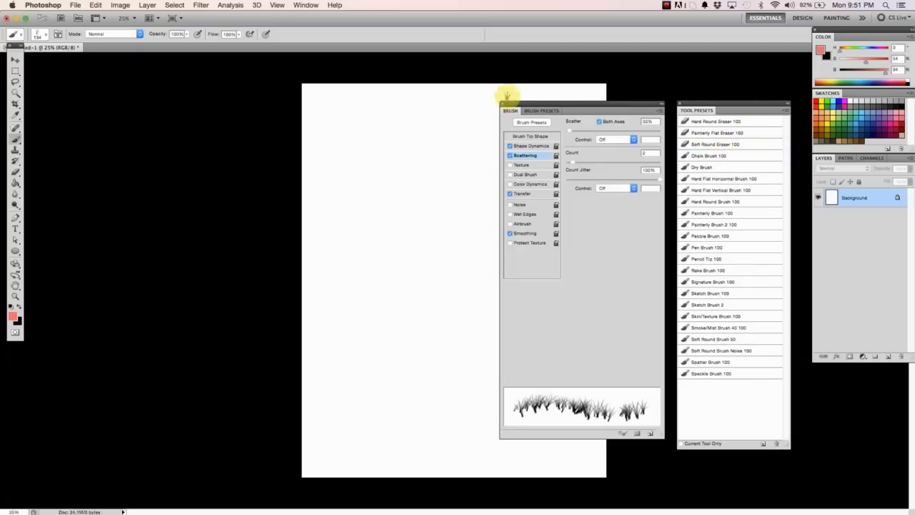
left_click(501, 104)
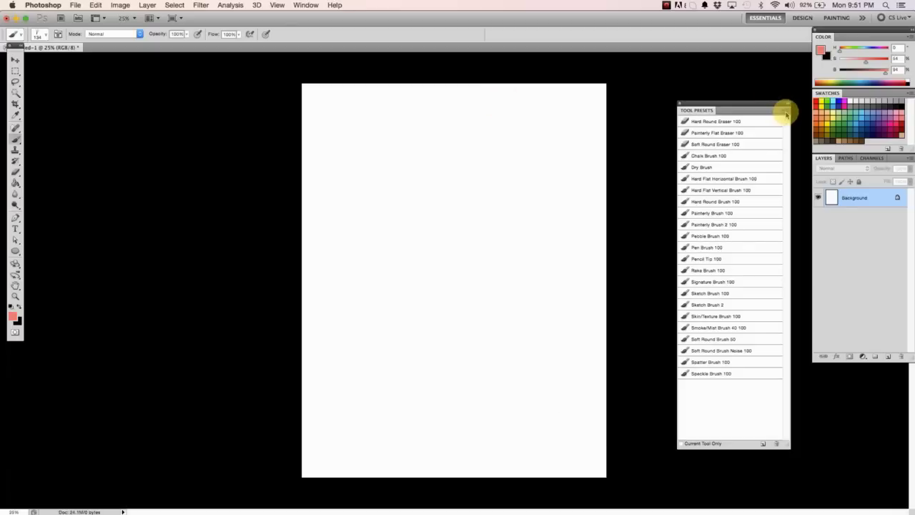
- Reshape the Tool Presets panel and save all tool presets as a file on the Desktop
left_click_drag(790, 448, 798, 380)
left_click_drag(762, 108, 723, 104)
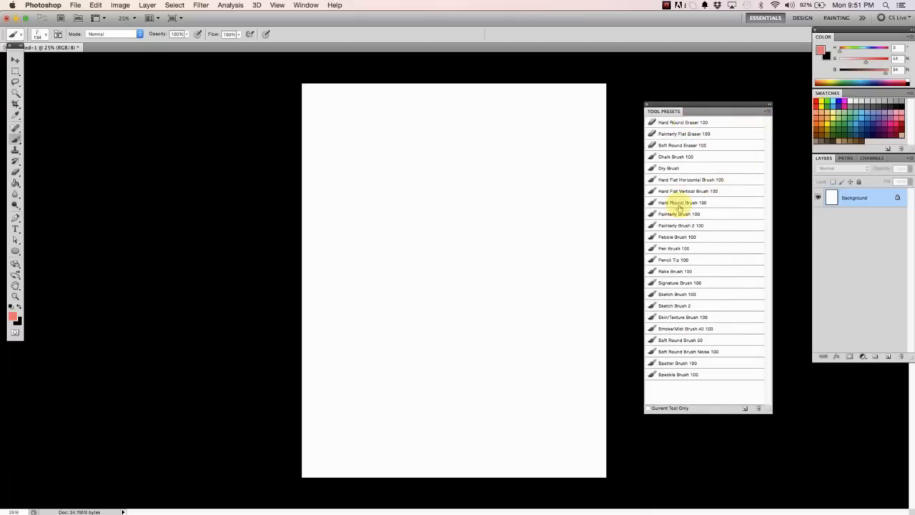
left_click(770, 110)
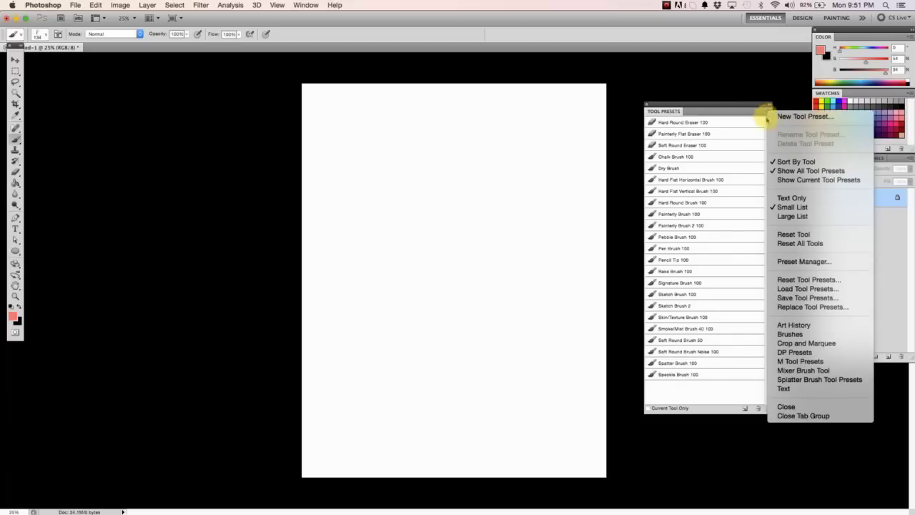
left_click(762, 113)
left_click(769, 112)
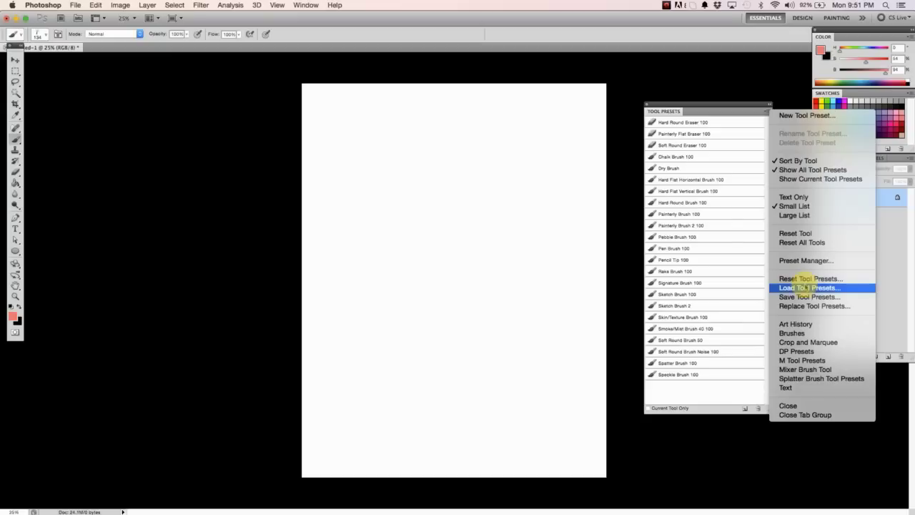
left_click(822, 296)
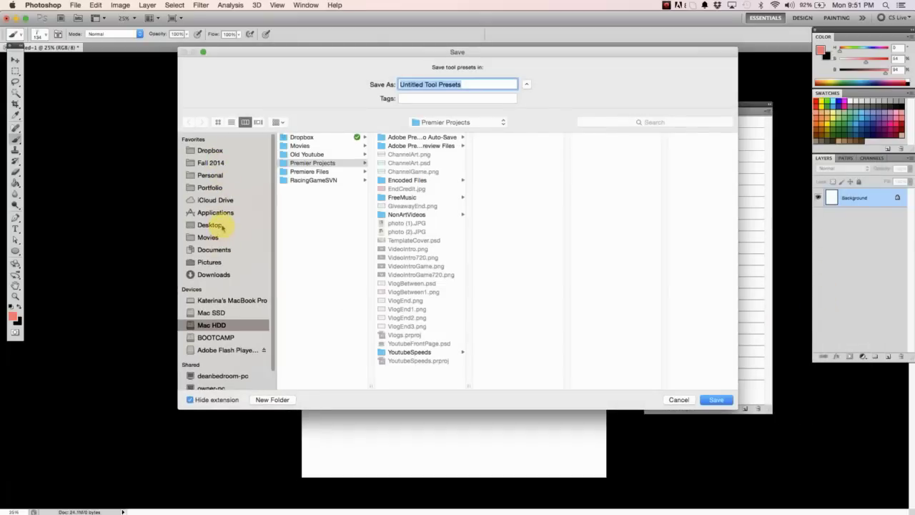
left_click(211, 225)
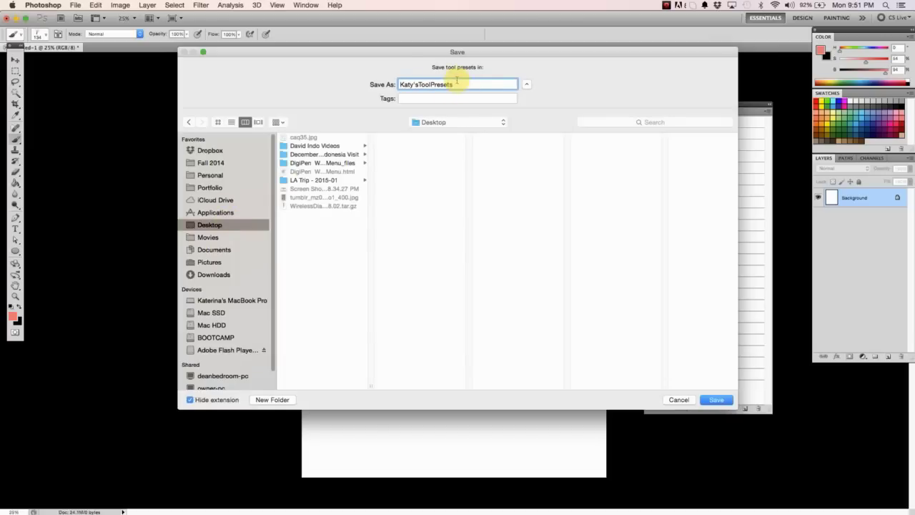
left_click(716, 399)
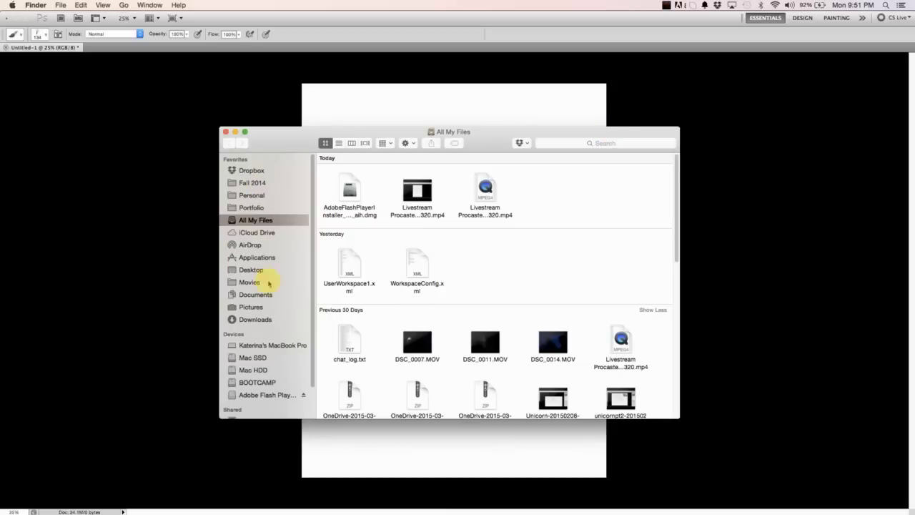
- Check the 14.7 MB .tpl presets file on the Finder Desktop, then switch back to Photoshop
left_click(261, 271)
left_click(358, 201)
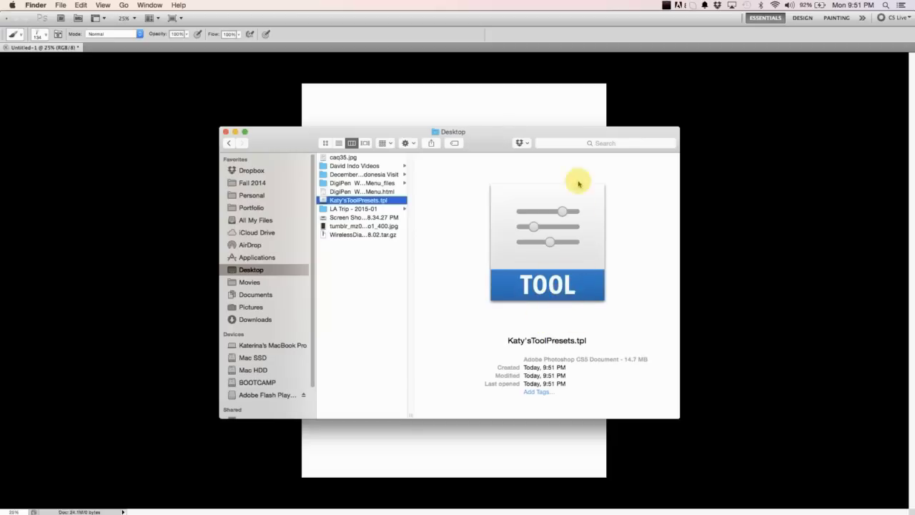
left_click(689, 137)
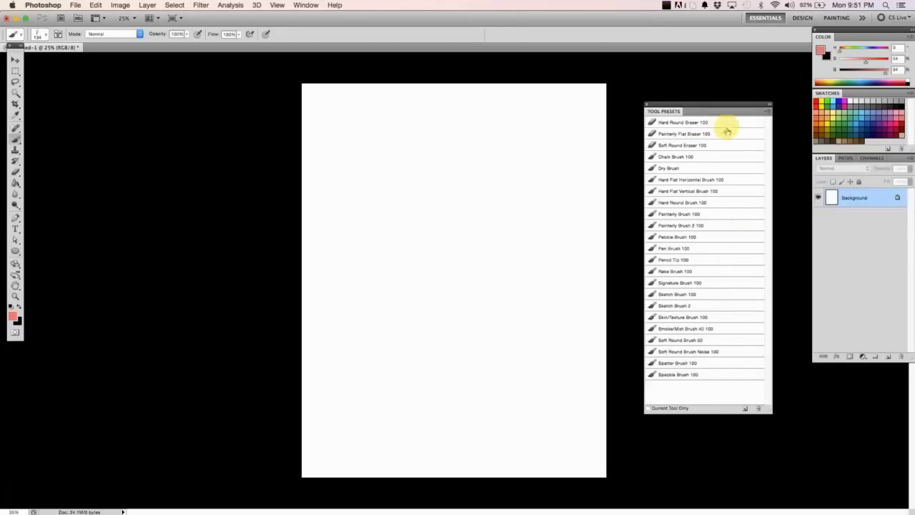
- In Preset Manager, select Hard Round Eraser 100 through the last preset and delete them all
left_click(767, 111)
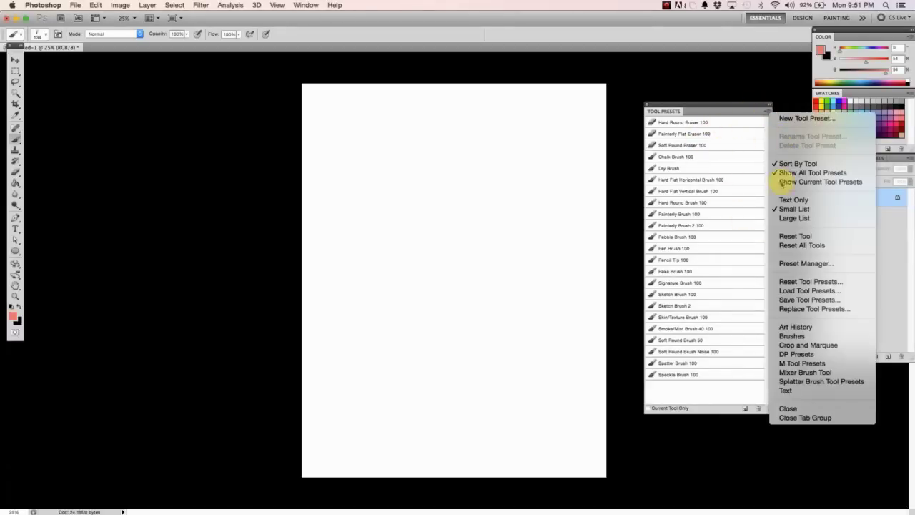
left_click(834, 265)
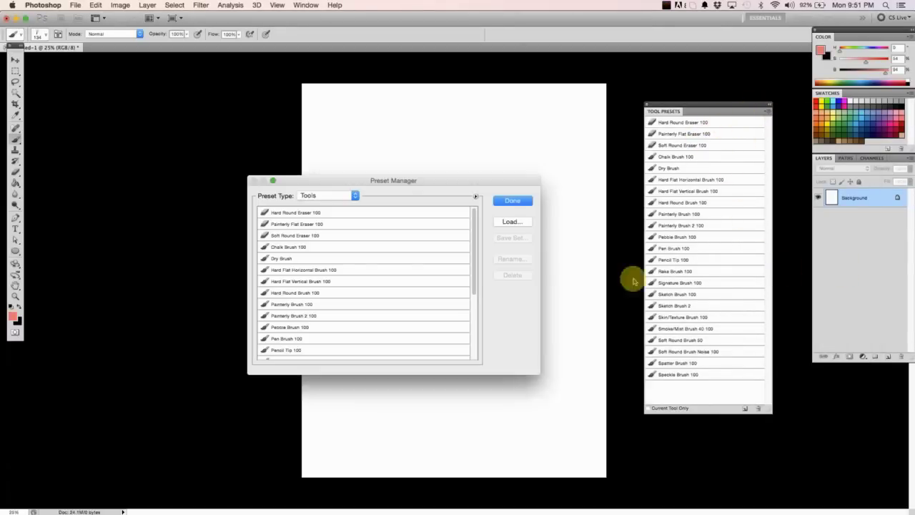
scroll(470, 268, "down", 2)
mouse_move(469, 268)
left_mouse_down()
mouse_move(472, 321)
mouse_move(467, 213)
left_mouse_up()
left_click(443, 213)
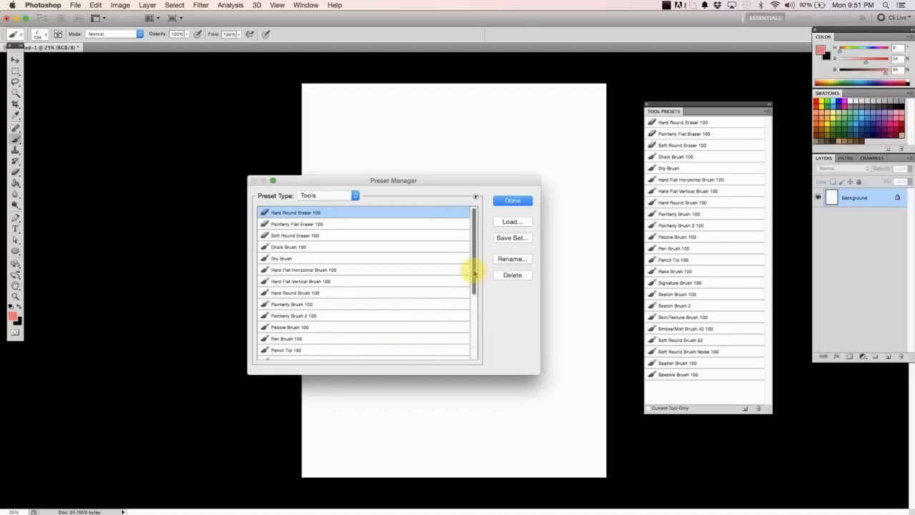
mouse_move(470, 265)
left_mouse_down()
mouse_move(467, 348)
mouse_move(470, 220)
left_mouse_up()
left_click(380, 355, "shift")
left_click(513, 274)
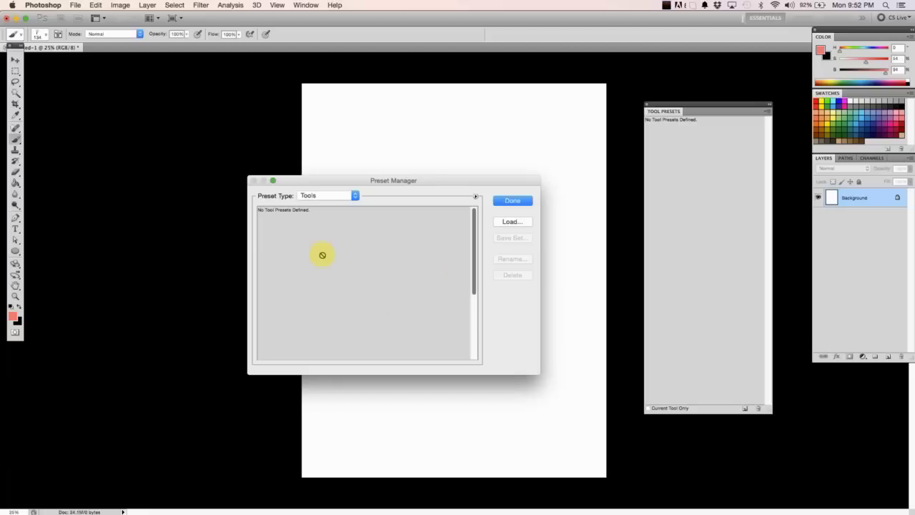
- Close the stray Brush panel and load the saved .tpl presets file from the Desktop in Preset Manager
key("F5")
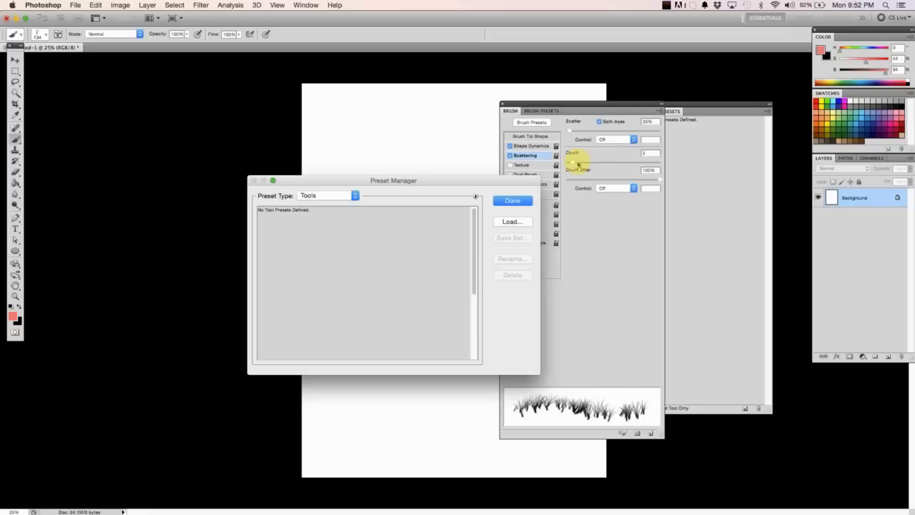
left_click(553, 111)
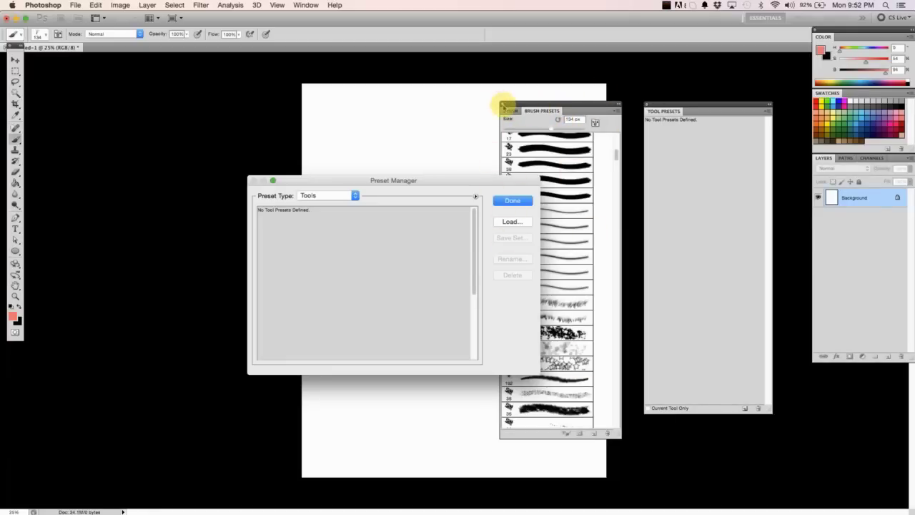
left_click(504, 106)
left_click(512, 221)
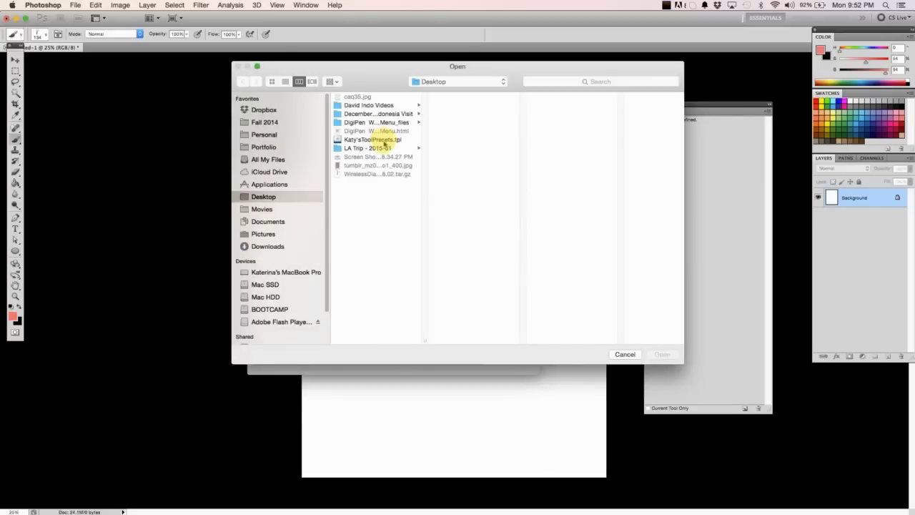
left_click(386, 140)
left_click(662, 354)
- Close Preset Manager, reposition the Tool Presets panel, and apply Soft Round Brush 50 (300 px, 50% flow)
left_click(512, 202)
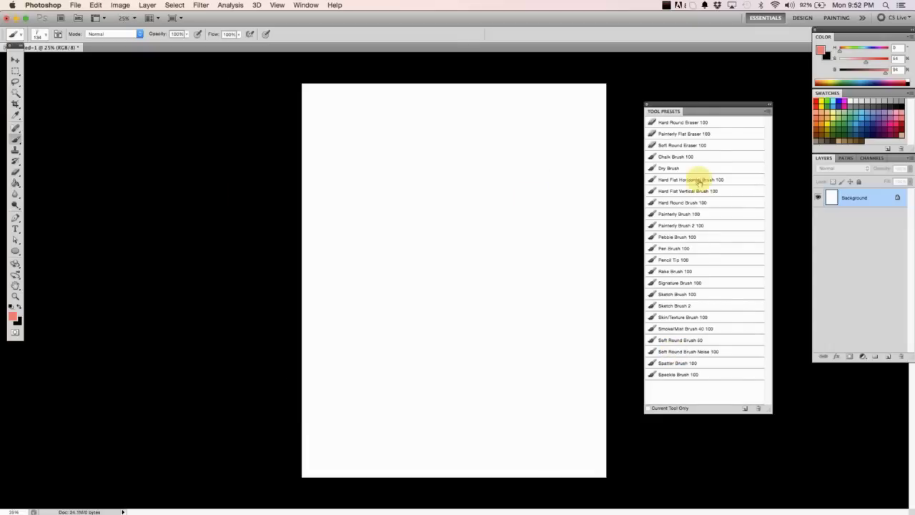
left_click_drag(717, 115, 710, 94)
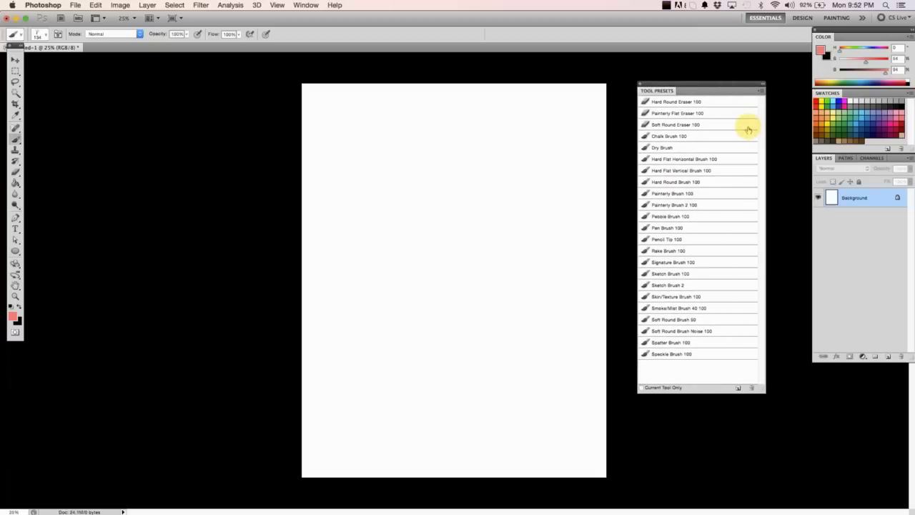
left_click_drag(731, 83, 745, 72)
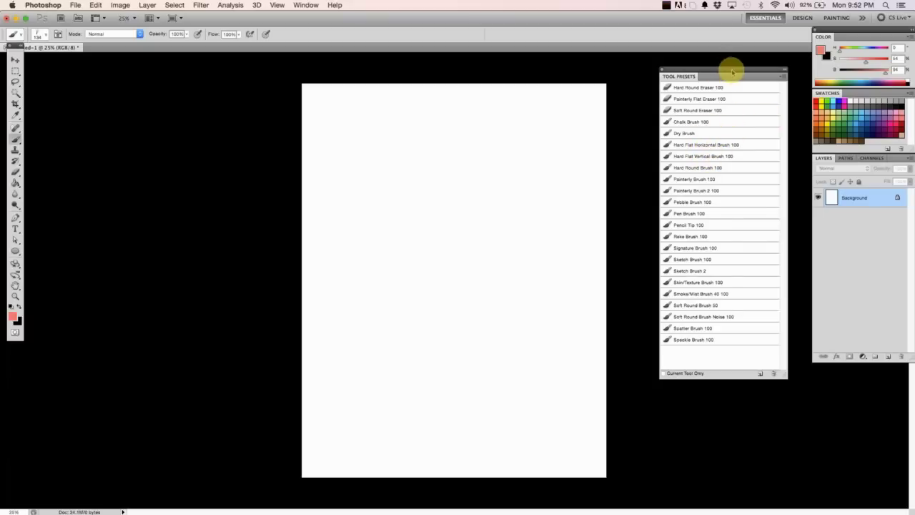
left_click_drag(731, 72, 742, 73)
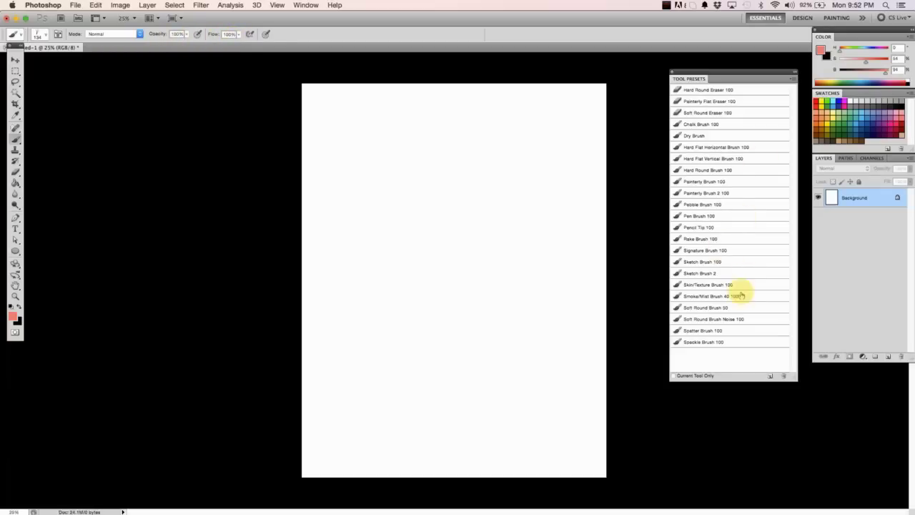
left_click_drag(733, 76, 721, 71)
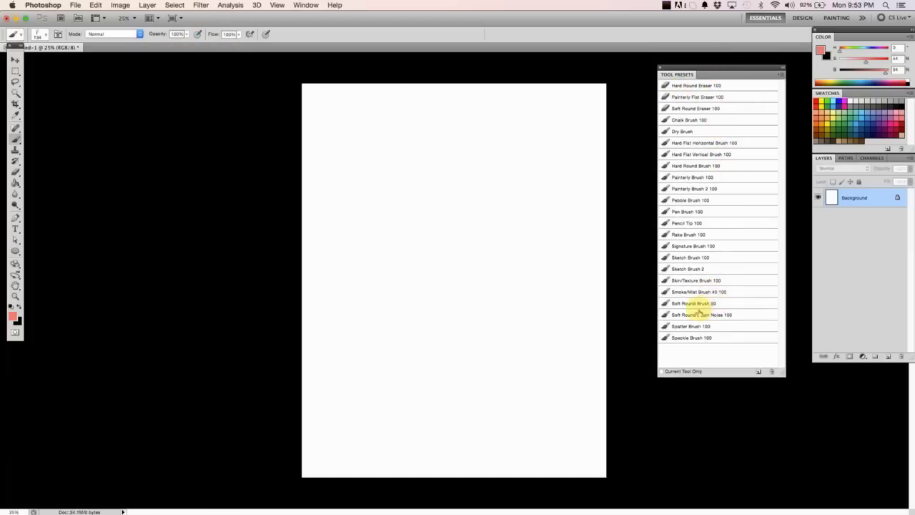
left_click(709, 305)
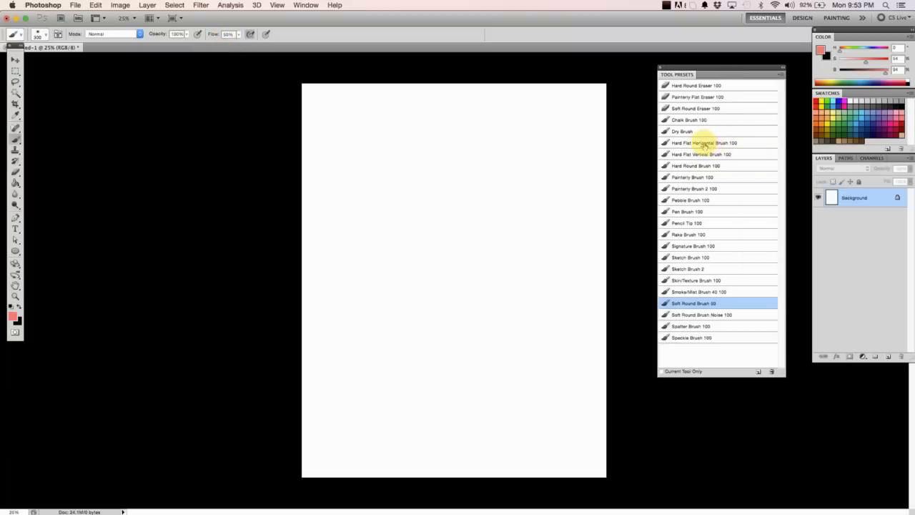
- Select Hard Flat Horizontal Brush 100 and paint four vertical test strokes on the canvas
left_click(710, 147)
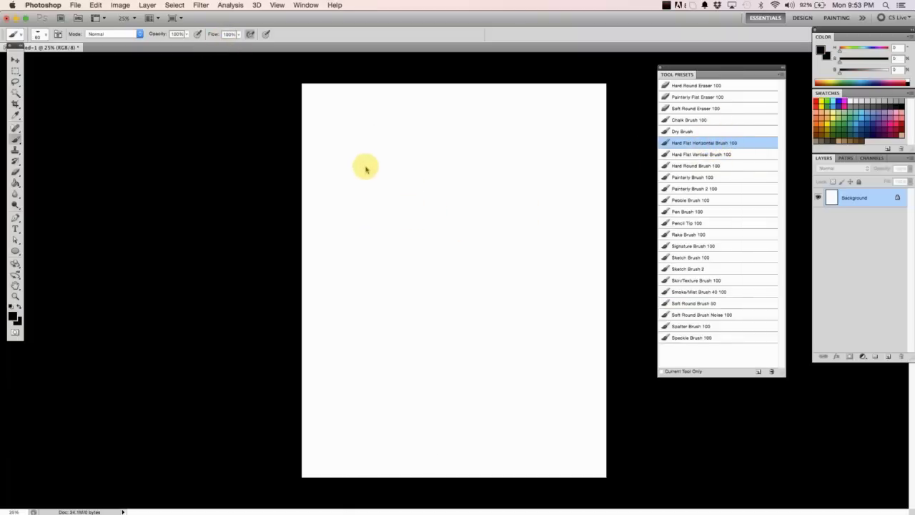
left_click_drag(361, 130, 359, 230)
key("super+z")
left_click_drag(364, 128, 363, 176)
left_click_drag(365, 292, 365, 284)
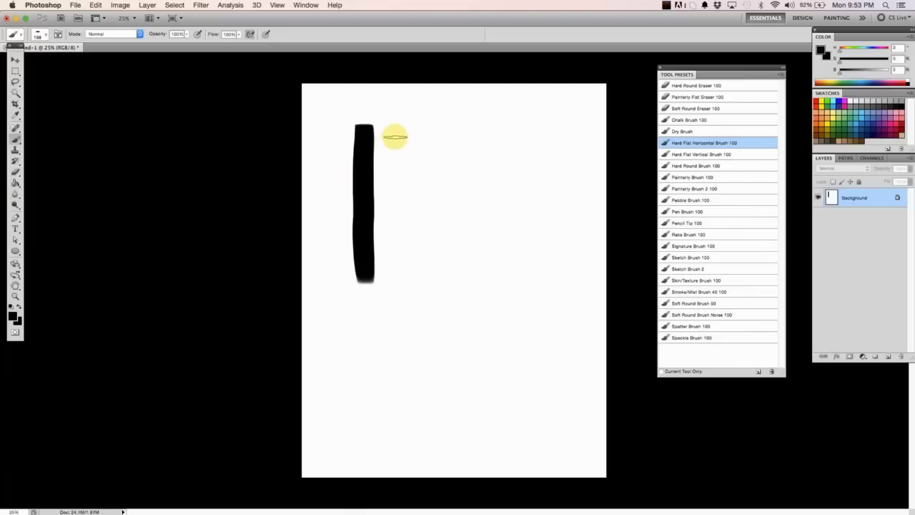
left_click_drag(398, 129, 399, 297)
left_click_drag(431, 130, 428, 298)
left_click_drag(463, 139, 452, 271)
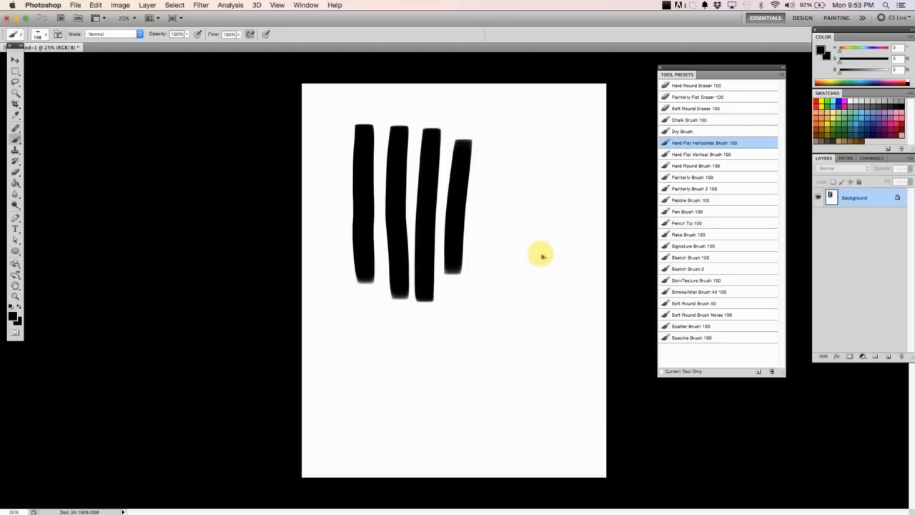
- Undo the test strokes one by one, then open the Brush panel with F5
key("super+z")
key("super+alt+z")
key("super+alt+z")
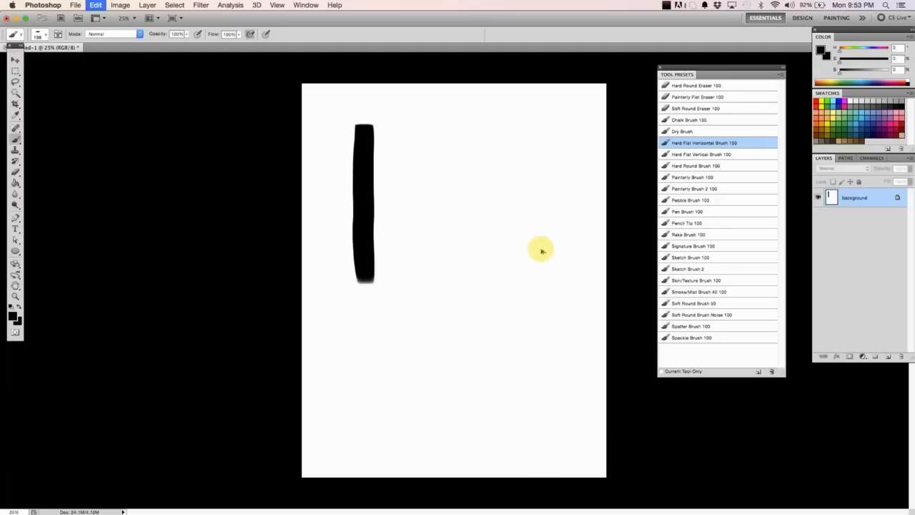
key("super+alt+z")
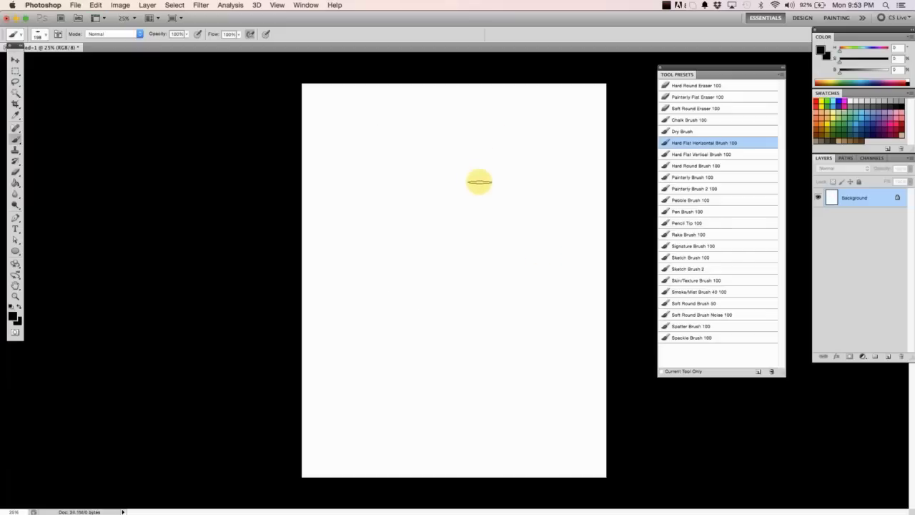
key("F5")
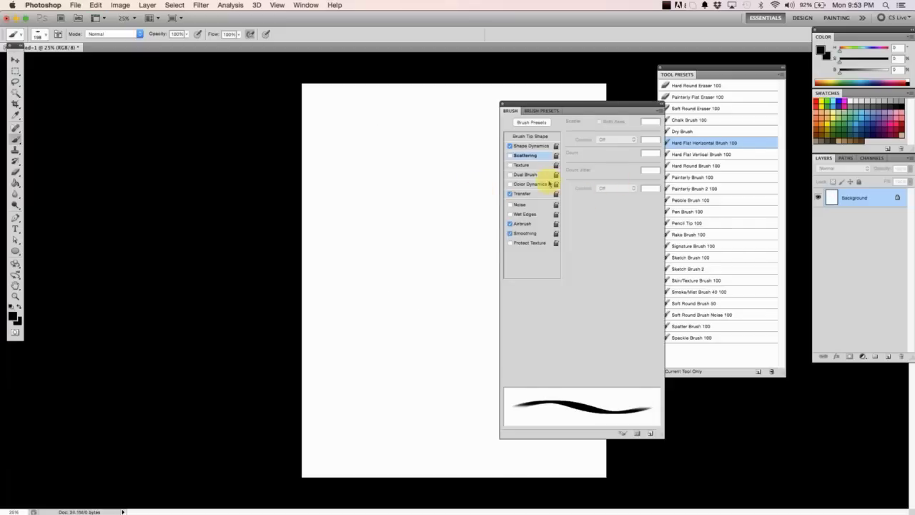
- Rotate the flat brush tip to about -124° in Brush Tip Shape, then close the Brush panel
left_click(532, 121)
left_click(510, 110)
left_click(532, 136)
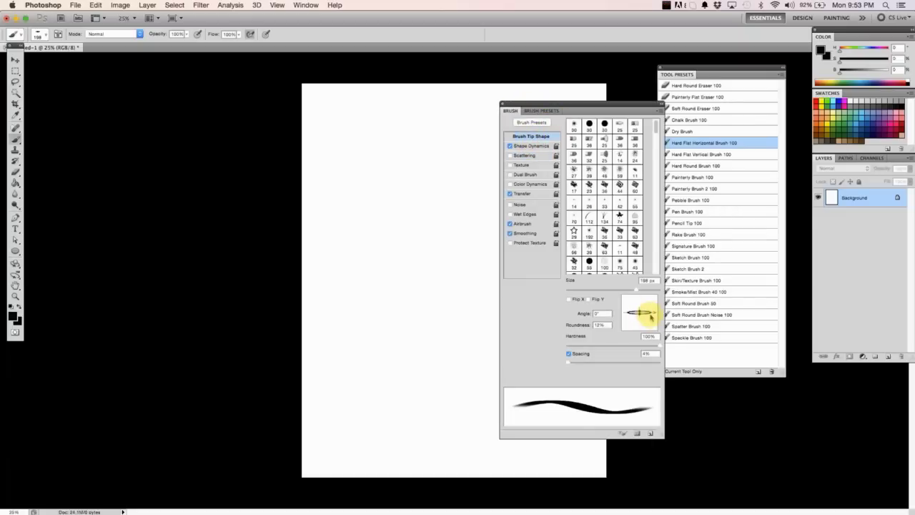
left_click_drag(649, 315, 612, 338)
key("F5")
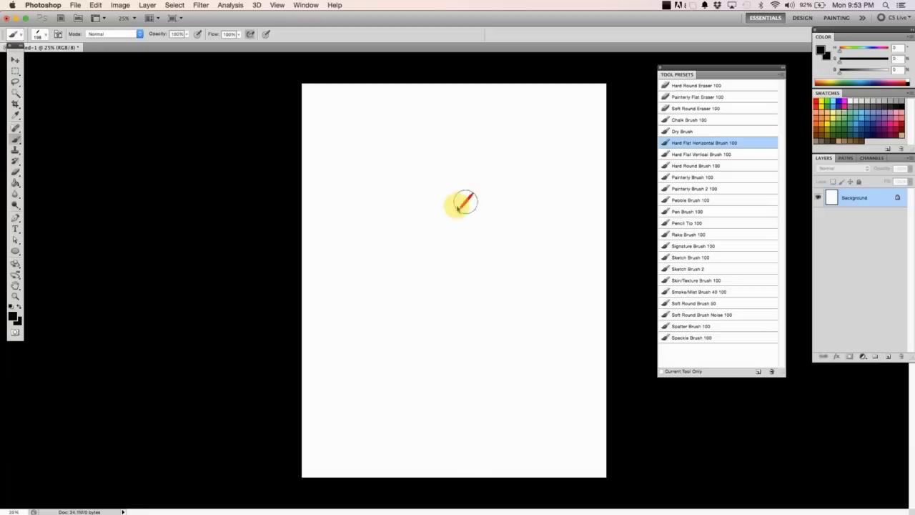
- Sketch a test face and zigzag with the rotated flat brush, then undo everything to a blank canvas
mouse_move(395, 175)
left_mouse_down()
mouse_move(386, 195)
mouse_move(480, 248)
mouse_move(432, 173)
mouse_move(501, 215)
mouse_move(411, 239)
left_mouse_up()
key("super+z")
mouse_move(500, 230)
left_mouse_down()
mouse_move(446, 230)
mouse_move(502, 230)
mouse_move(474, 208)
mouse_move(459, 216)
mouse_move(426, 207)
mouse_move(456, 258)
left_mouse_up()
key("super+z")
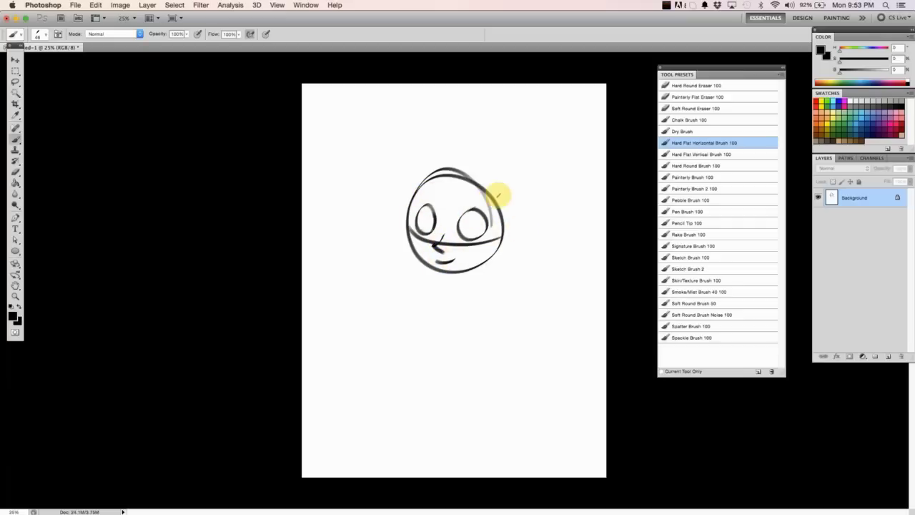
left_click_drag(514, 184, 550, 219)
key("super+z")
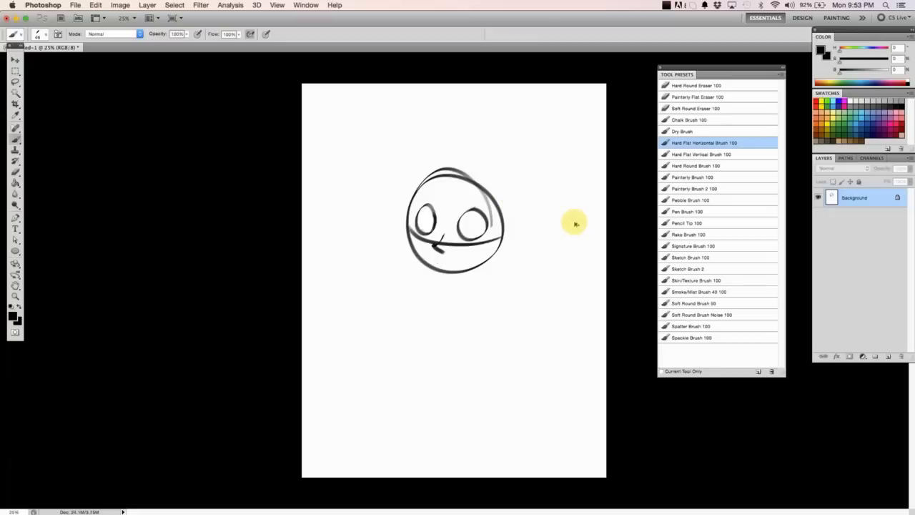
key("super+alt+z")
key("super+alt+z")
key("super+alt+z")
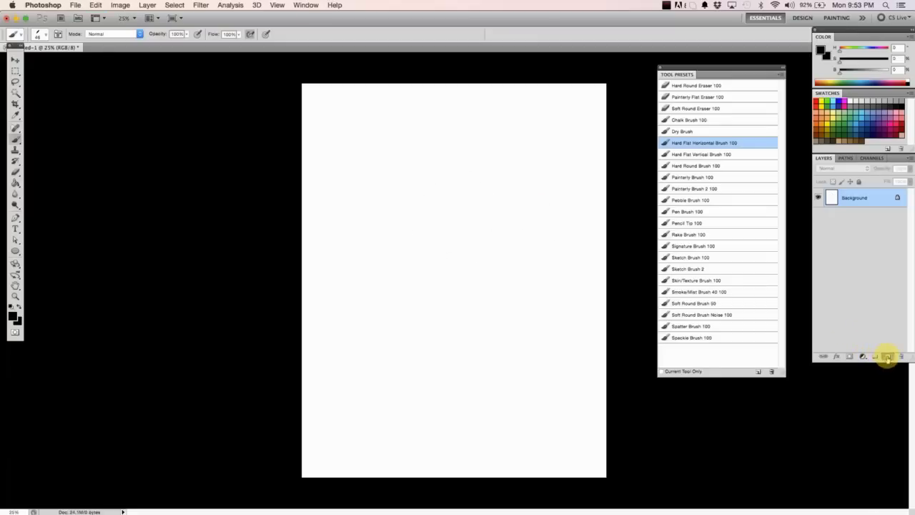
- Add a new layer and load Hard Flat Vertical Brush 100 with its tip angled at -130°
left_click(886, 356)
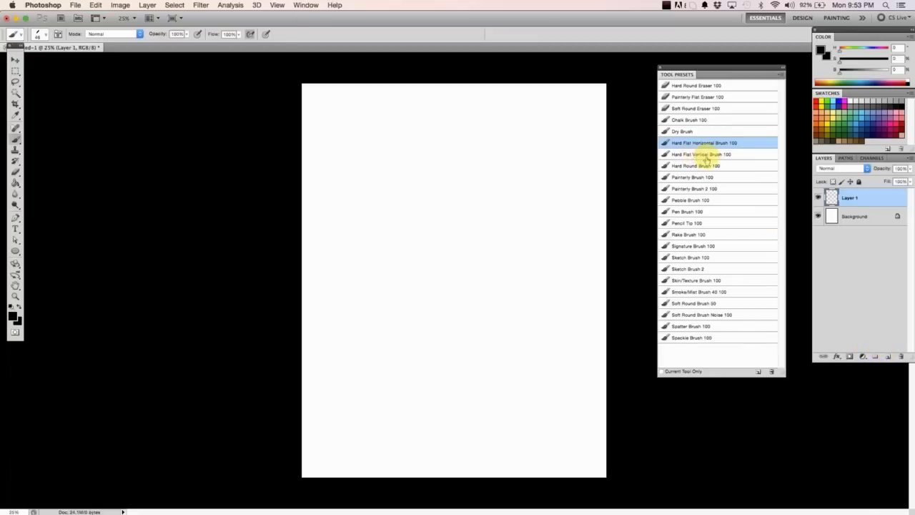
left_click(713, 156)
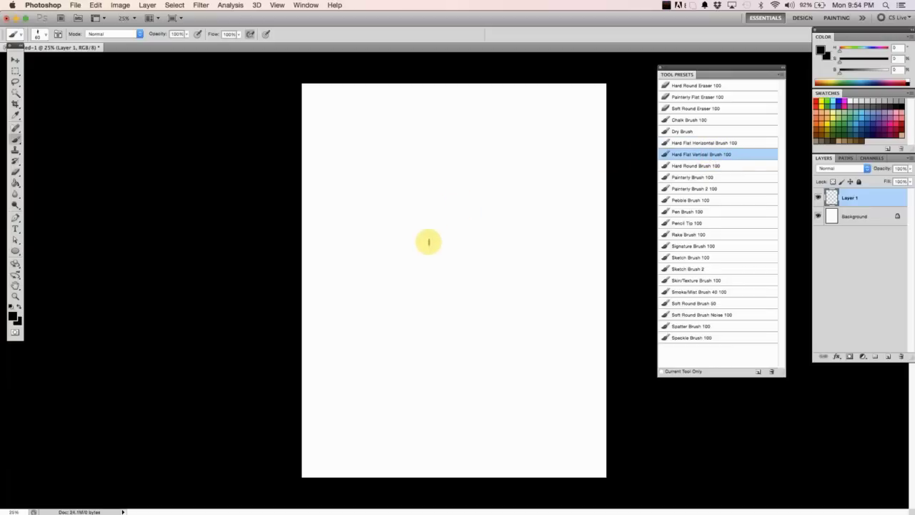
key("F5")
left_click_drag(640, 328, 616, 342)
key("F5")
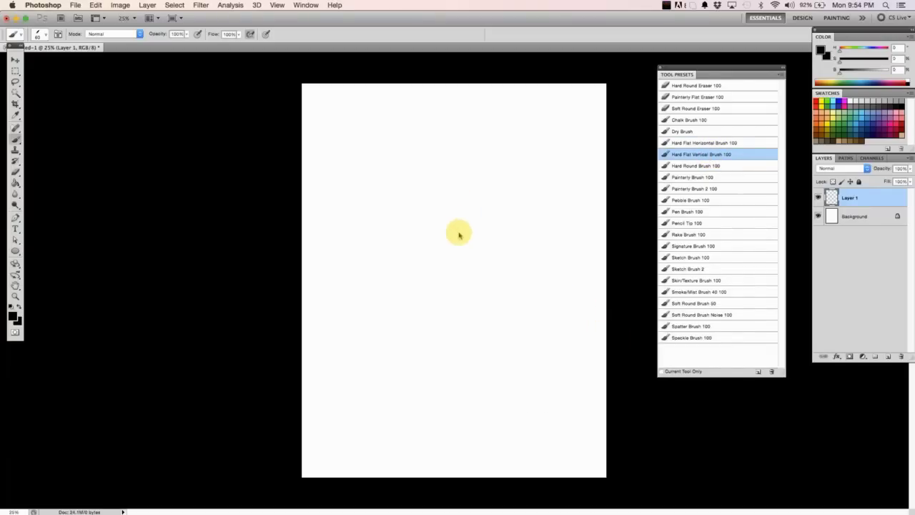
mouse_move(475, 186)
left_mouse_down()
mouse_move(453, 248)
mouse_move(502, 301)
left_mouse_up()
key("super+z")
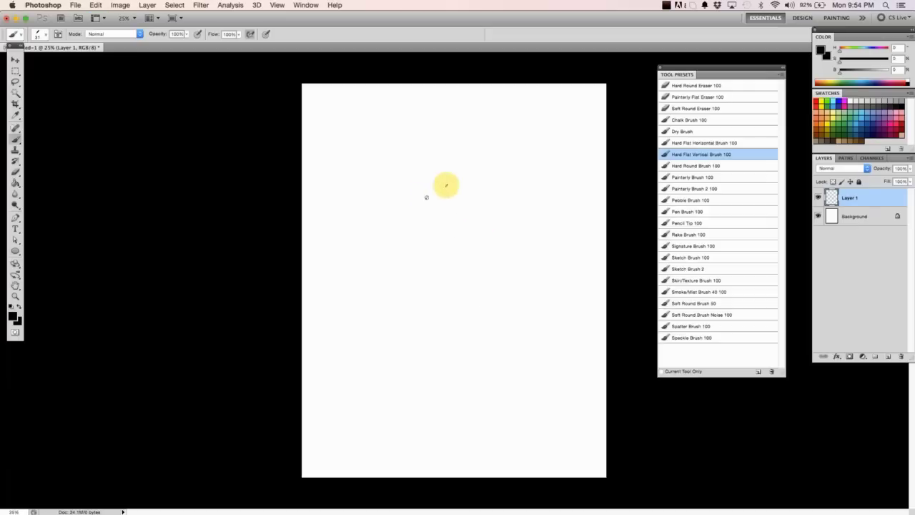
- Sketch a first head outline with an ear curl, then rotate the brush tip to 180°
mouse_move(449, 150)
left_mouse_down()
mouse_move(480, 250)
mouse_move(496, 194)
mouse_move(387, 218)
mouse_move(450, 233)
mouse_move(387, 226)
mouse_move(450, 271)
mouse_move(510, 207)
mouse_move(490, 217)
left_mouse_up()
mouse_move(403, 224)
left_mouse_down()
mouse_move(414, 200)
mouse_move(482, 194)
mouse_move(426, 227)
left_mouse_up()
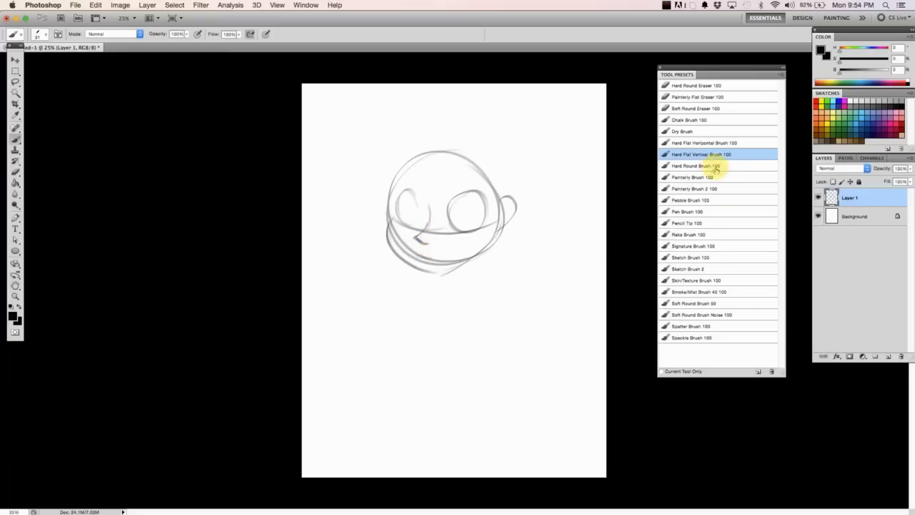
key("F5")
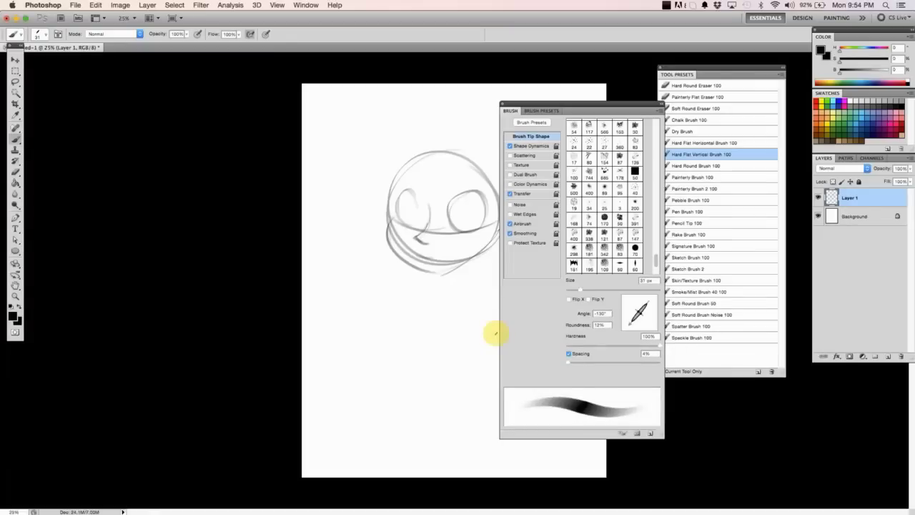
mouse_move(636, 310)
left_mouse_down()
mouse_move(627, 328)
mouse_move(617, 326)
mouse_move(645, 310)
mouse_move(641, 323)
mouse_move(618, 328)
mouse_move(621, 349)
left_mouse_up()
key("F5")
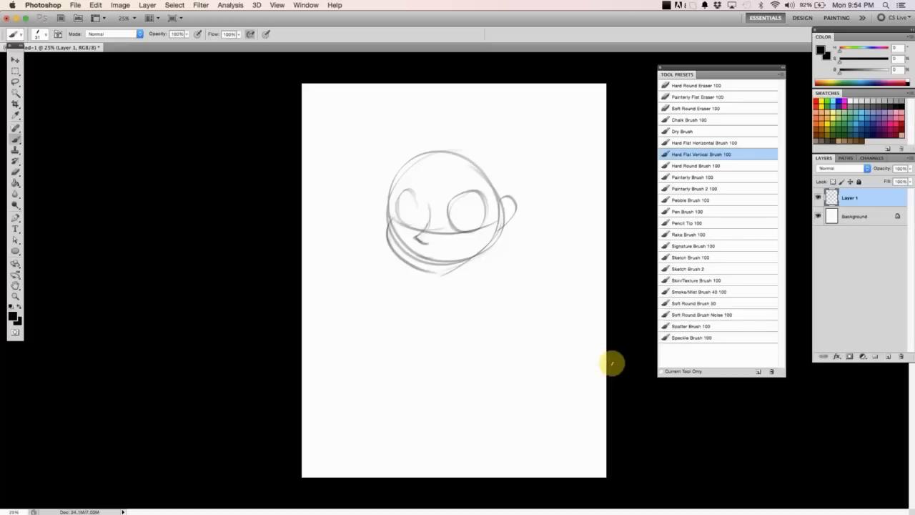
- Replace Layer 1 with a fresh layer and sketch a grey oval head with eyes and features
left_click_drag(831, 203, 900, 356)
left_click(888, 356)
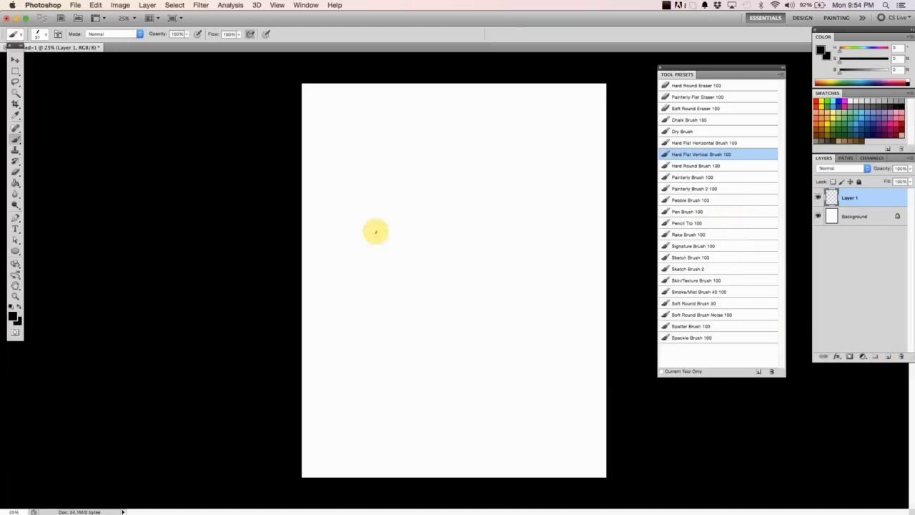
mouse_move(376, 231)
left_mouse_down()
mouse_move(495, 186)
mouse_move(469, 273)
mouse_move(421, 173)
left_mouse_up()
left_click_drag(412, 219, 429, 241)
mouse_move(463, 195)
left_mouse_down()
mouse_move(411, 195)
mouse_move(439, 246)
left_mouse_up()
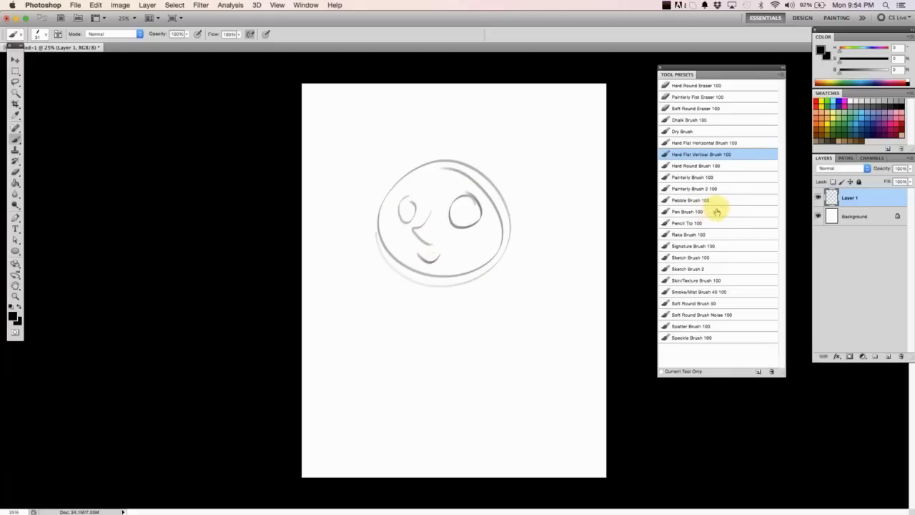
left_click(888, 356, "super")
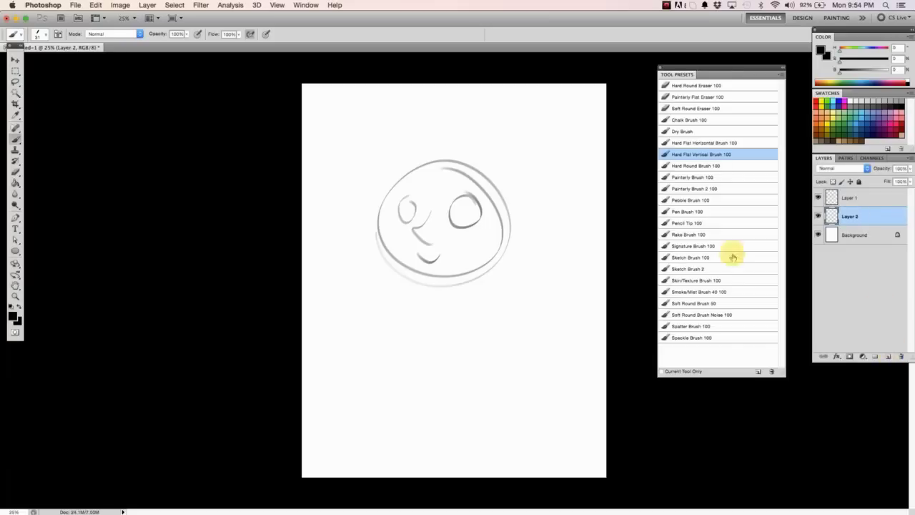
left_click(701, 190)
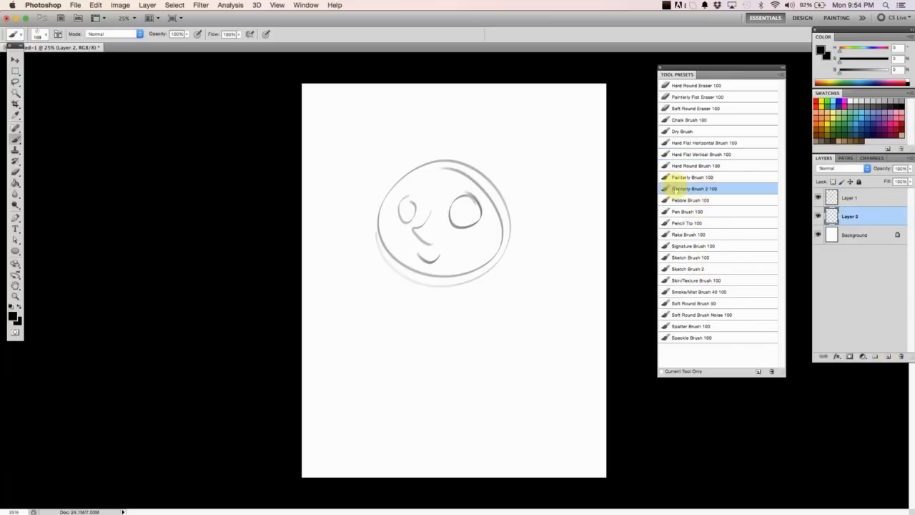
mouse_move(432, 220)
left_mouse_down()
mouse_move(412, 206)
mouse_move(456, 232)
mouse_move(427, 236)
mouse_move(438, 219)
mouse_move(464, 229)
left_mouse_up()
key("super+z")
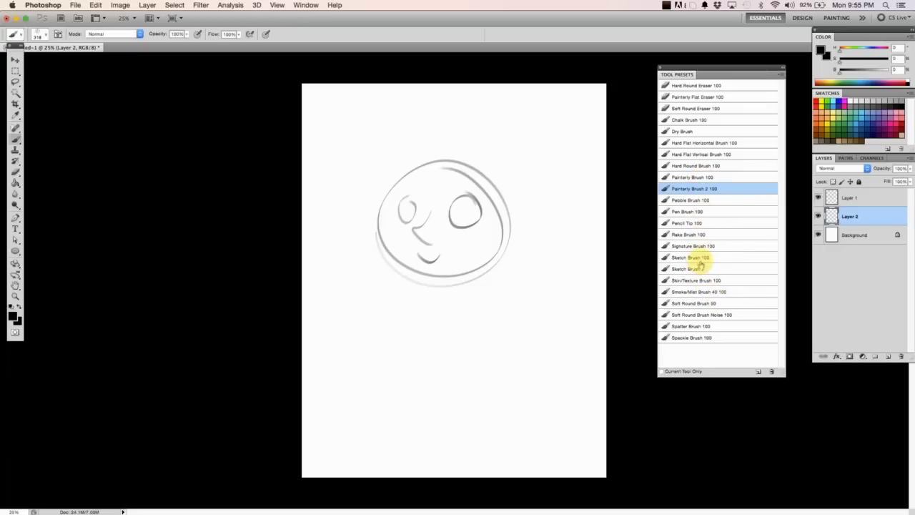
left_click(704, 177)
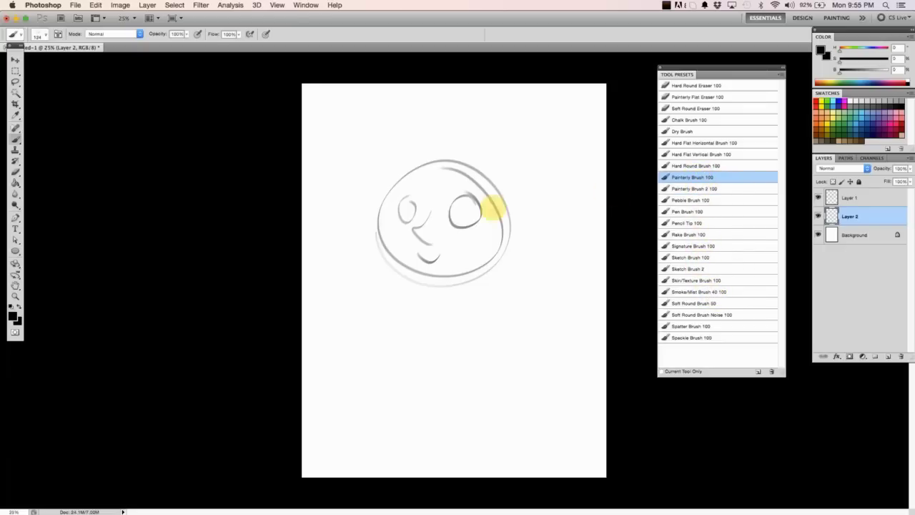
mouse_move(455, 194)
left_mouse_down()
mouse_move(421, 252)
mouse_move(446, 199)
mouse_move(456, 238)
mouse_move(423, 230)
mouse_move(442, 216)
mouse_move(485, 220)
mouse_move(440, 257)
mouse_move(480, 195)
mouse_move(466, 259)
mouse_move(457, 243)
mouse_move(482, 243)
mouse_move(447, 175)
mouse_move(439, 263)
mouse_move(466, 186)
mouse_move(410, 247)
mouse_move(479, 196)
mouse_move(480, 250)
mouse_move(450, 242)
mouse_move(446, 186)
mouse_move(500, 236)
left_mouse_up()
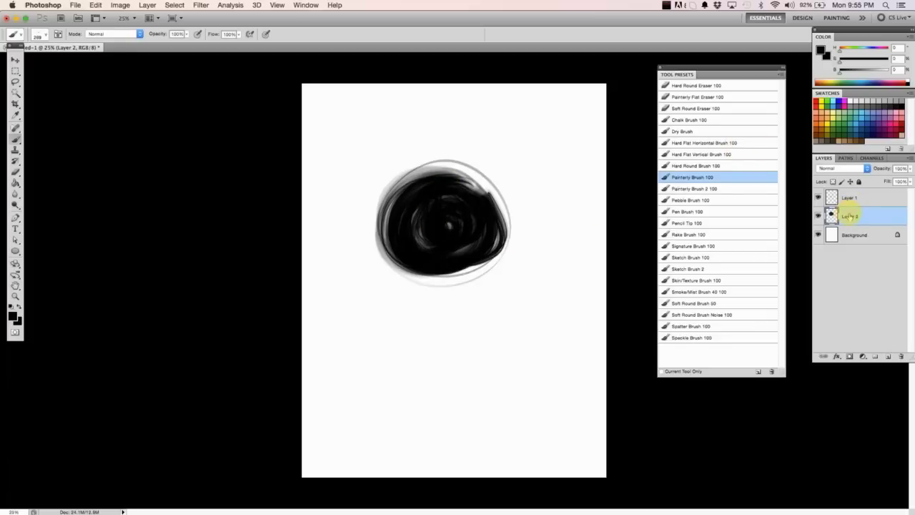
key("Delete")
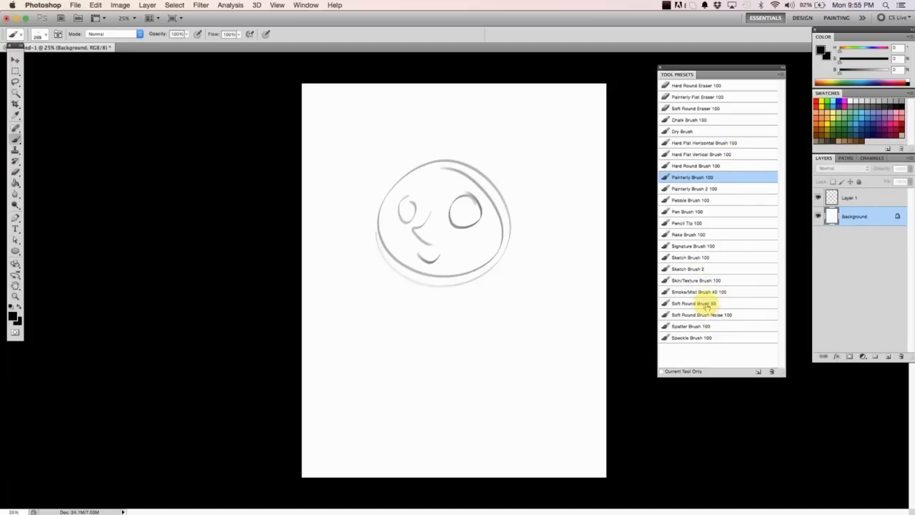
left_click(708, 303)
mouse_move(436, 239)
left_mouse_down()
mouse_move(416, 262)
mouse_move(490, 210)
mouse_move(454, 265)
mouse_move(504, 215)
mouse_move(416, 265)
mouse_move(431, 277)
mouse_move(453, 272)
left_mouse_up()
key("super+z")
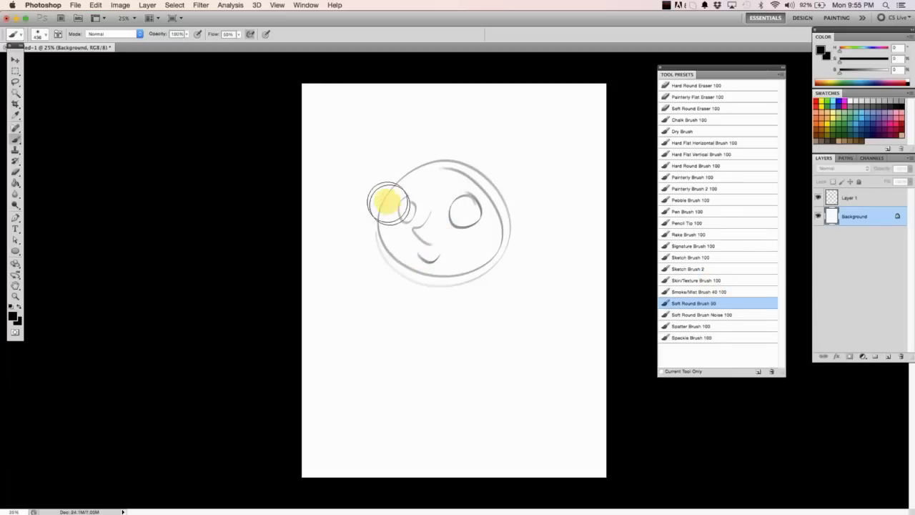
mouse_move(388, 204)
left_mouse_down()
mouse_move(481, 183)
mouse_move(415, 190)
mouse_move(547, 196)
left_mouse_up()
key("super+z")
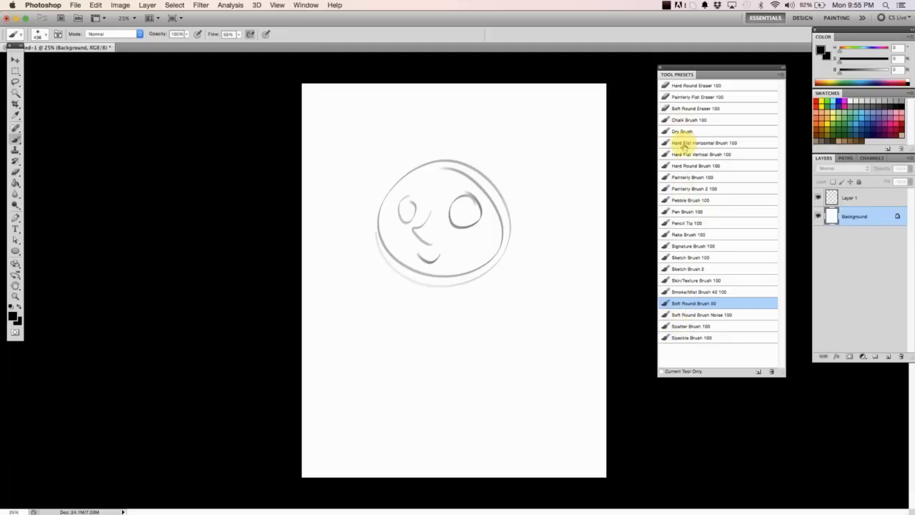
left_click(692, 120)
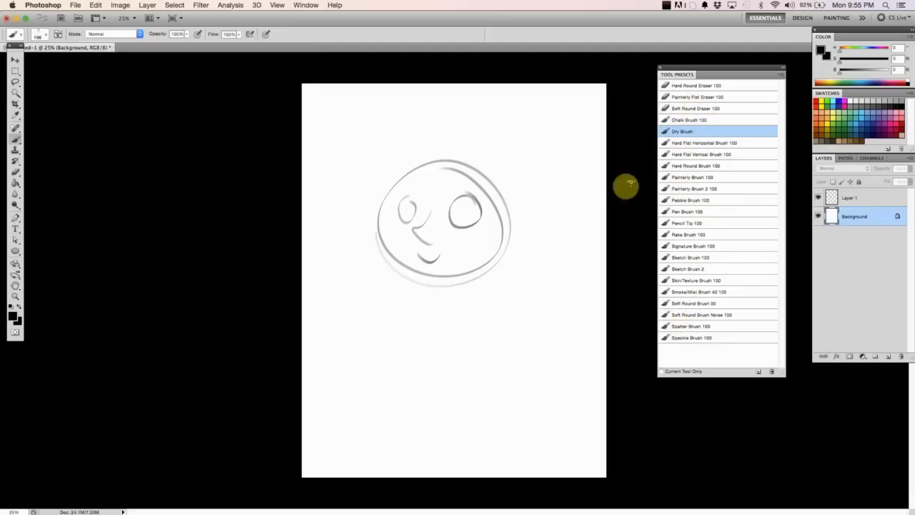
mouse_move(546, 231)
left_mouse_down()
mouse_move(525, 285)
mouse_move(543, 301)
mouse_move(561, 278)
mouse_move(578, 323)
left_mouse_up()
key("super+z")
left_click(692, 131)
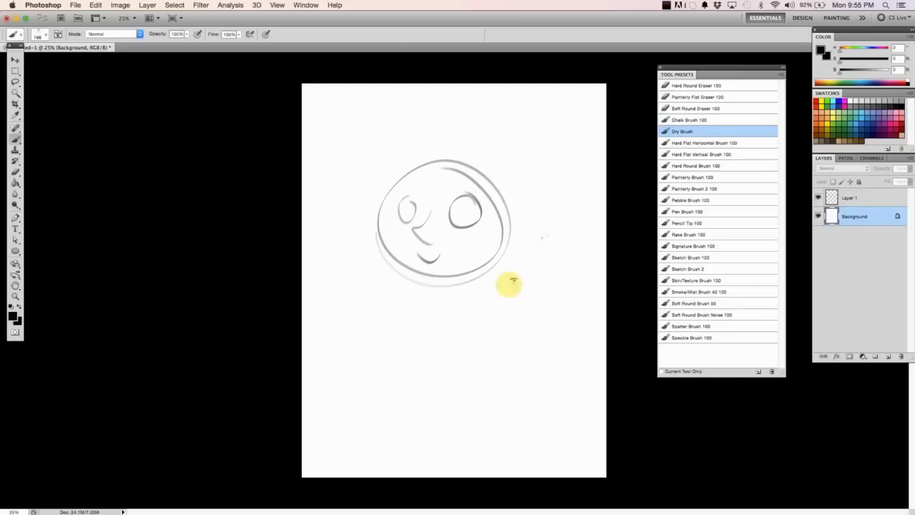
left_click_drag(546, 234, 568, 343)
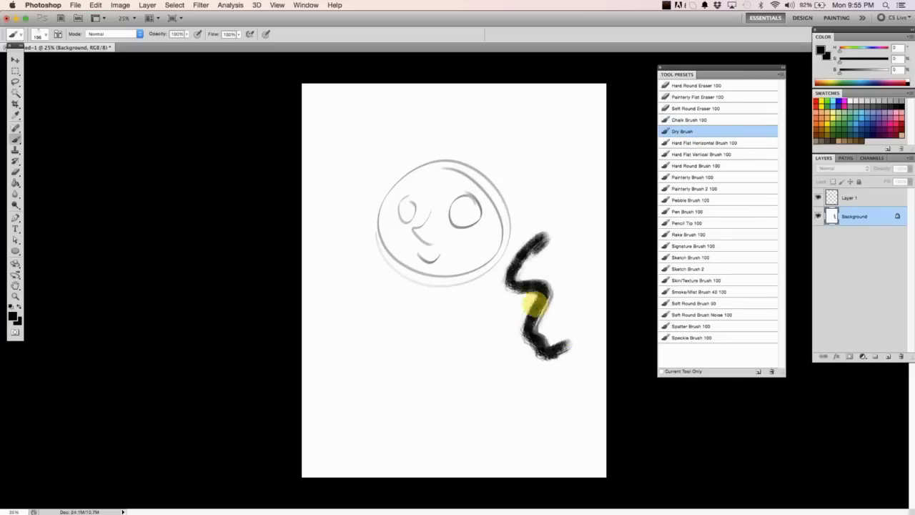
mouse_move(524, 314)
left_mouse_down()
mouse_move(518, 336)
mouse_move(544, 330)
left_mouse_up()
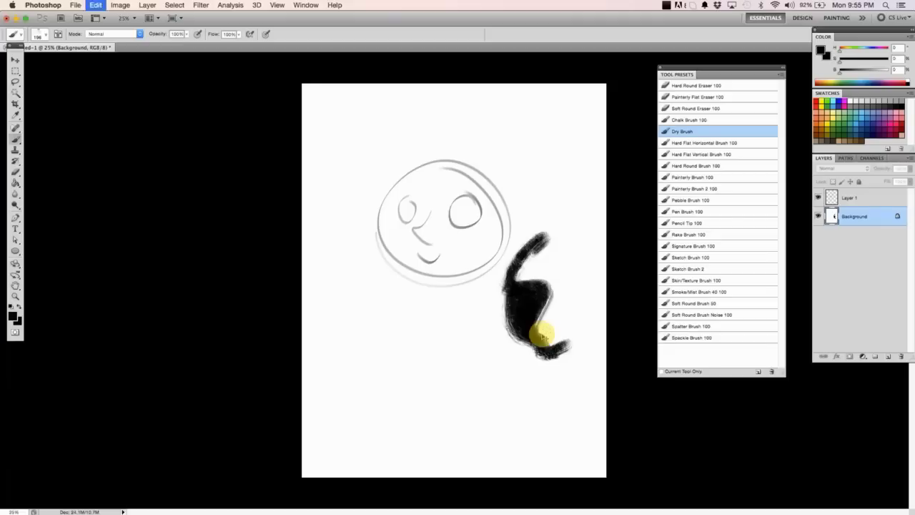
key("alt+super+z")
key("alt+super+z")
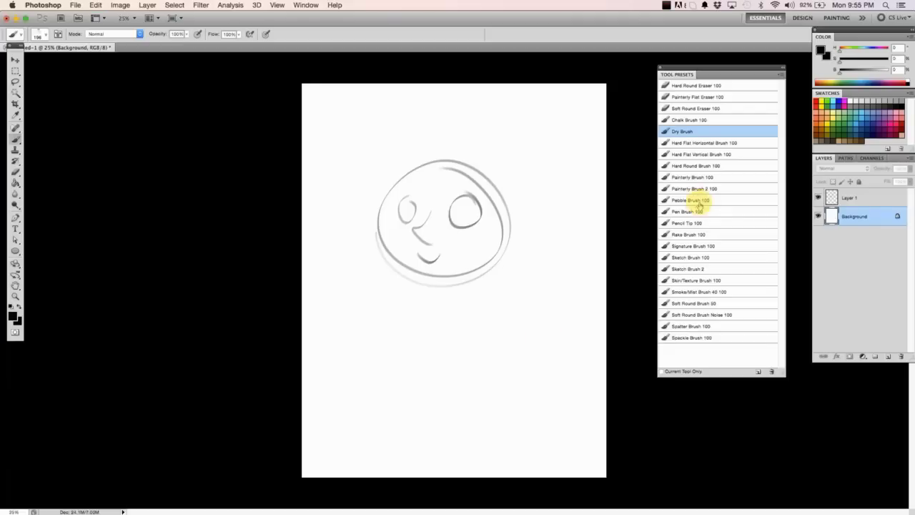
- Test Pebble Brush 100 with two rows of dabs, then undo both rows
left_click(694, 200)
left_click_drag(364, 351, 402, 358)
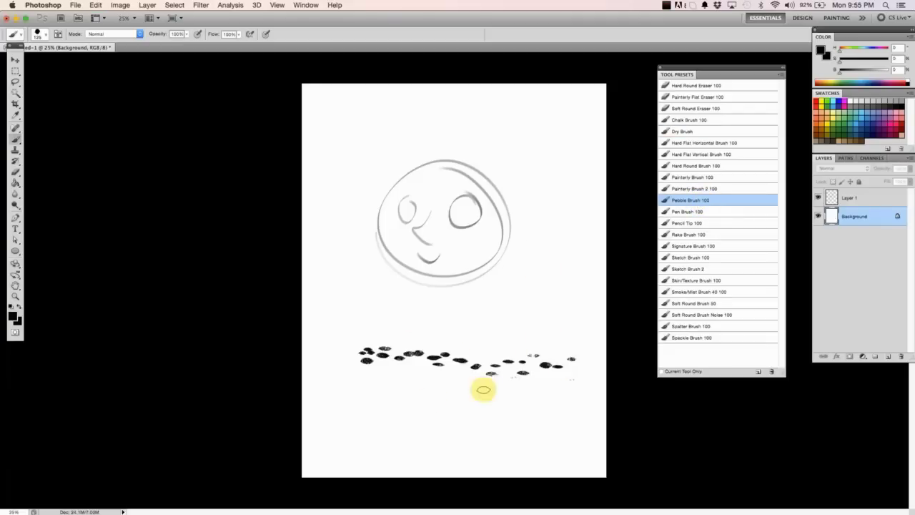
left_click_drag(327, 379, 576, 392)
mouse_move(504, 399)
left_mouse_down()
mouse_move(459, 402)
mouse_move(582, 388)
left_mouse_up()
key("super+z")
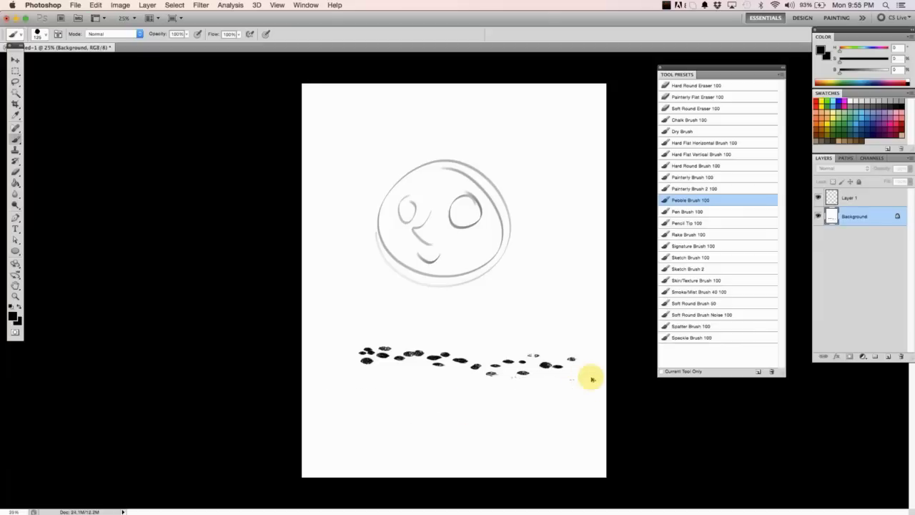
key("alt+super+z")
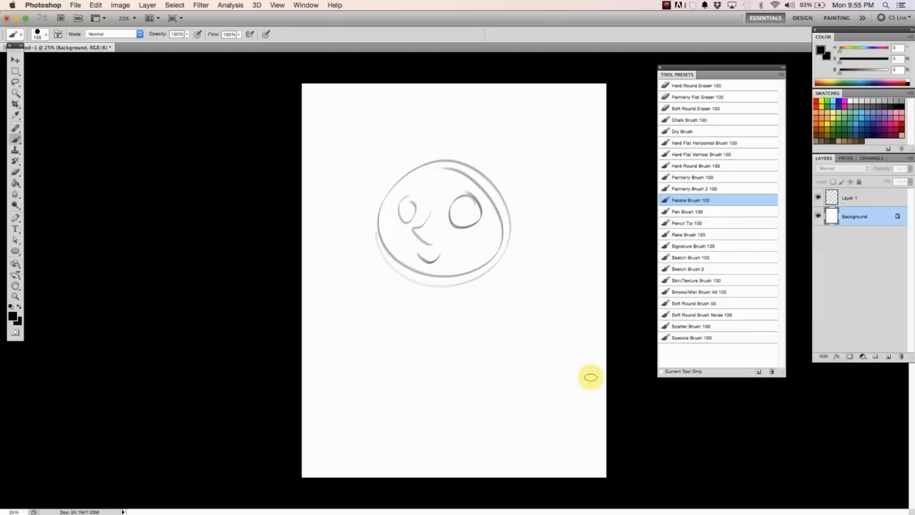
- Test Skin/Texture Brush 100 with pink textured strokes, undoing each one
left_click(704, 280)
mouse_move(450, 350)
left_mouse_down()
mouse_move(509, 330)
mouse_move(535, 343)
left_mouse_up()
key("super+z")
mouse_move(420, 344)
left_mouse_down()
mouse_move(386, 332)
mouse_move(447, 353)
mouse_move(485, 352)
mouse_move(390, 345)
mouse_move(488, 366)
mouse_move(390, 351)
mouse_move(518, 359)
mouse_move(503, 376)
mouse_move(396, 372)
mouse_move(505, 391)
mouse_move(500, 401)
mouse_move(400, 389)
mouse_move(473, 425)
mouse_move(440, 421)
mouse_move(505, 368)
mouse_move(486, 393)
mouse_move(483, 335)
mouse_move(394, 319)
left_mouse_up()
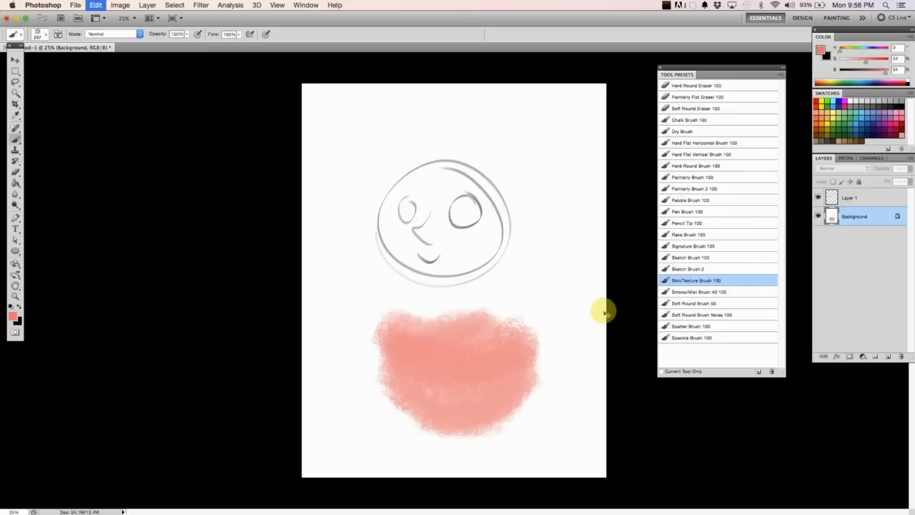
key("super+z")
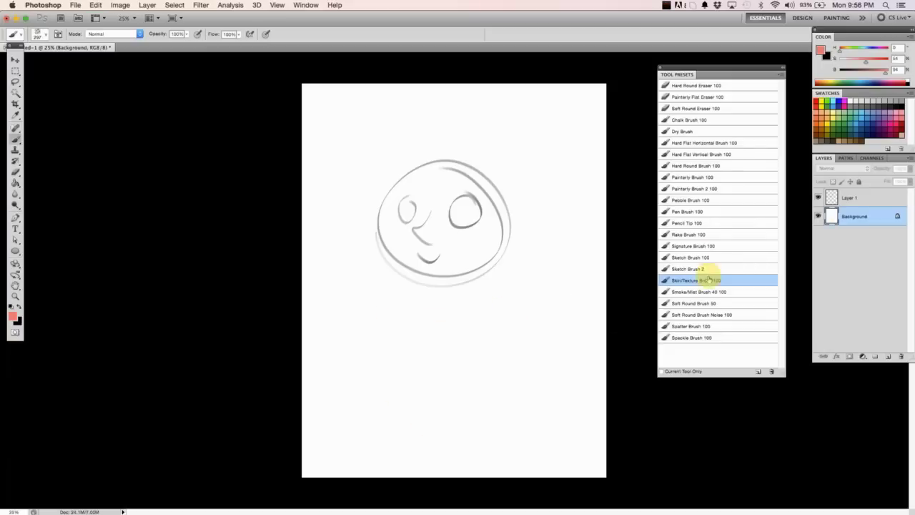
- Paint soft pink smoke below the face with the Smoke/Mist Brush 40 100 preset
left_click(710, 292)
mouse_move(413, 347)
left_mouse_down("ctrl+alt")
mouse_move(431, 351)
mouse_move(388, 347)
mouse_move(400, 346)
mouse_move(408, 367)
mouse_move(453, 342)
mouse_move(482, 376)
mouse_move(524, 369)
left_mouse_up("ctrl+alt")
mouse_move(399, 373)
left_mouse_down("ctrl+alt")
mouse_move(457, 367)
mouse_move(492, 384)
mouse_move(467, 374)
mouse_move(486, 374)
mouse_move(386, 387)
mouse_move(523, 391)
mouse_move(383, 398)
mouse_move(512, 382)
mouse_move(467, 375)
mouse_move(459, 377)
mouse_move(549, 387)
mouse_move(386, 386)
mouse_move(545, 384)
left_mouse_up("ctrl+alt")
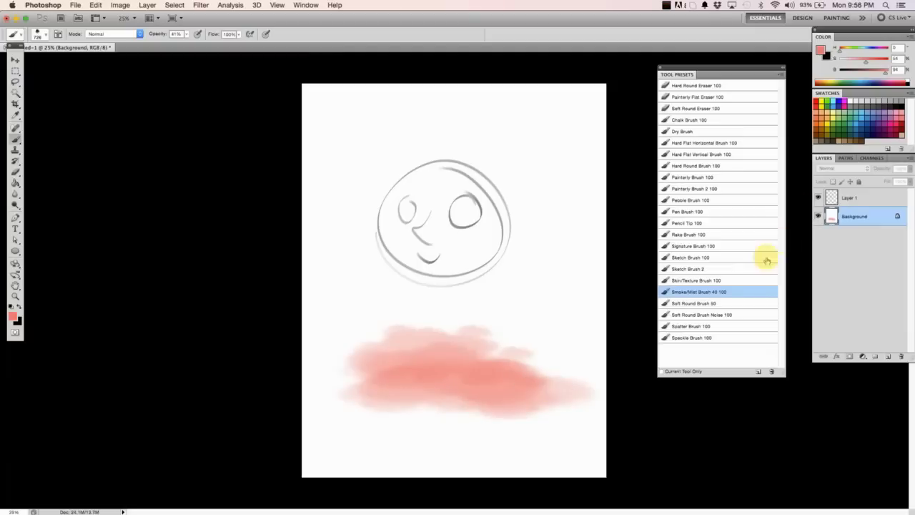
- Spatter black dots over the pink smudge with Spatter Brush 100 after resetting colours to black
left_click(690, 326)
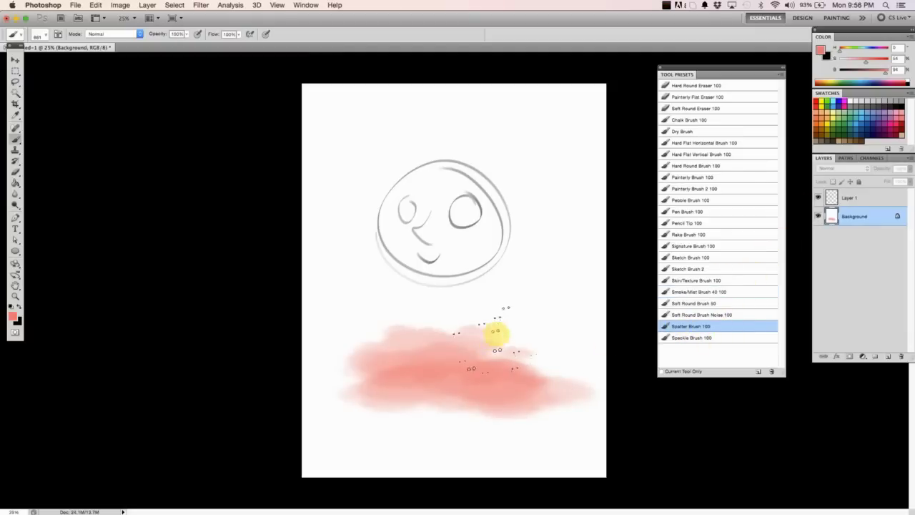
key("d")
mouse_move(443, 312)
left_mouse_down()
mouse_move(368, 341)
mouse_move(383, 321)
mouse_move(452, 354)
mouse_move(497, 347)
mouse_move(535, 303)
mouse_move(555, 302)
mouse_move(445, 350)
left_mouse_up()
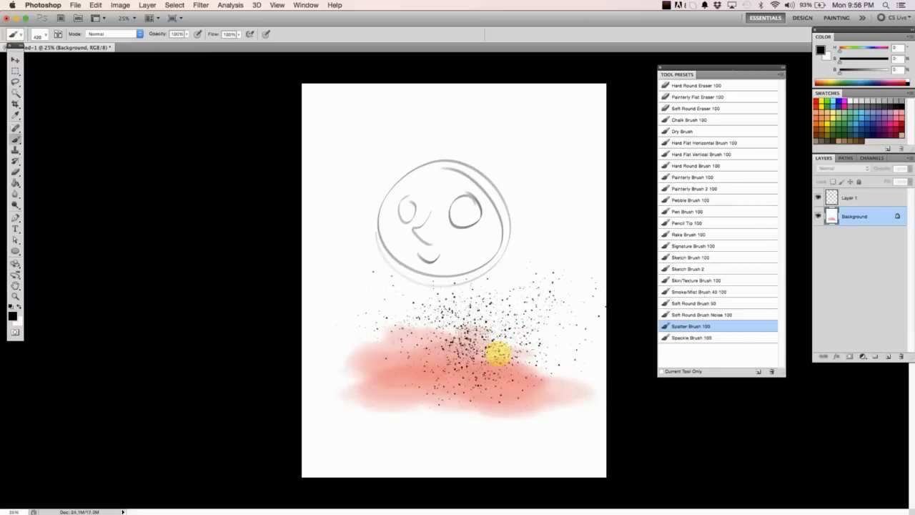
- Draw a dark grey squiggle right of the face with the Pencil Tip 100 preset
left_click(691, 223)
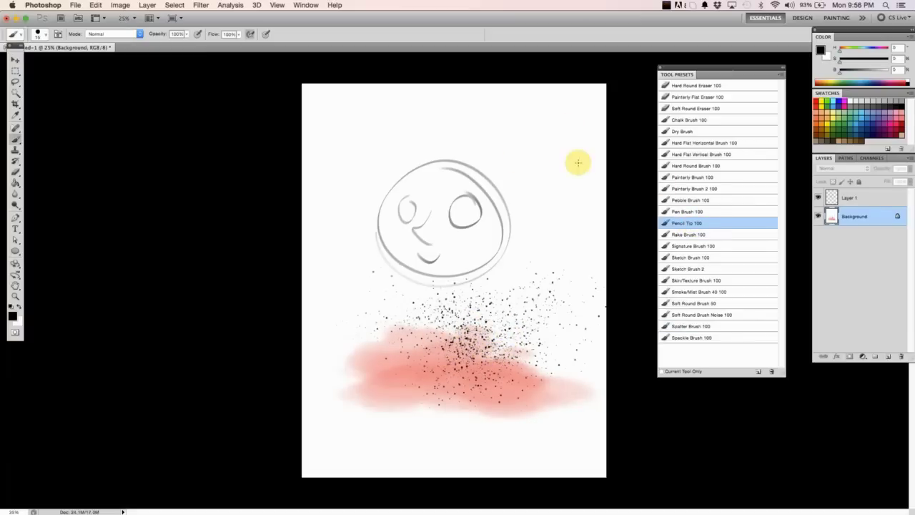
mouse_move(554, 130)
left_mouse_down()
mouse_move(541, 204)
mouse_move(550, 234)
mouse_move(542, 143)
mouse_move(565, 248)
left_mouse_up()
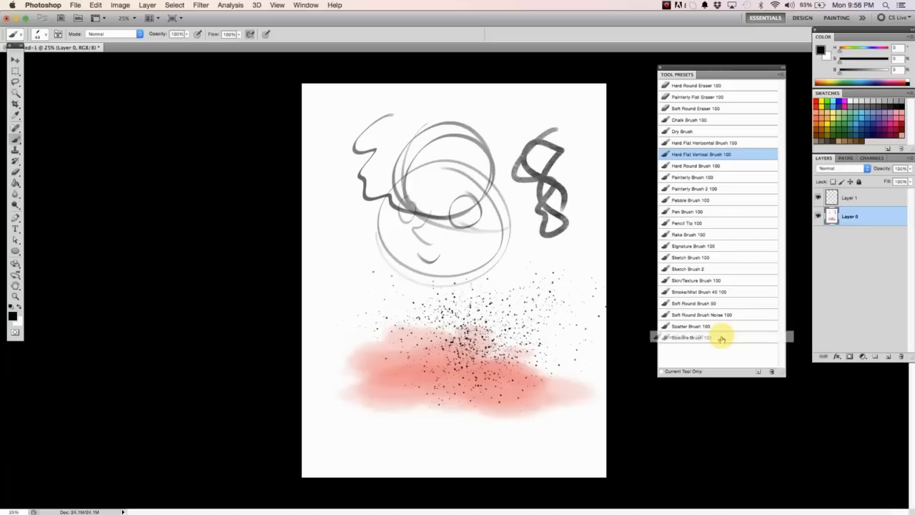
left_click_drag(722, 339, 722, 339)
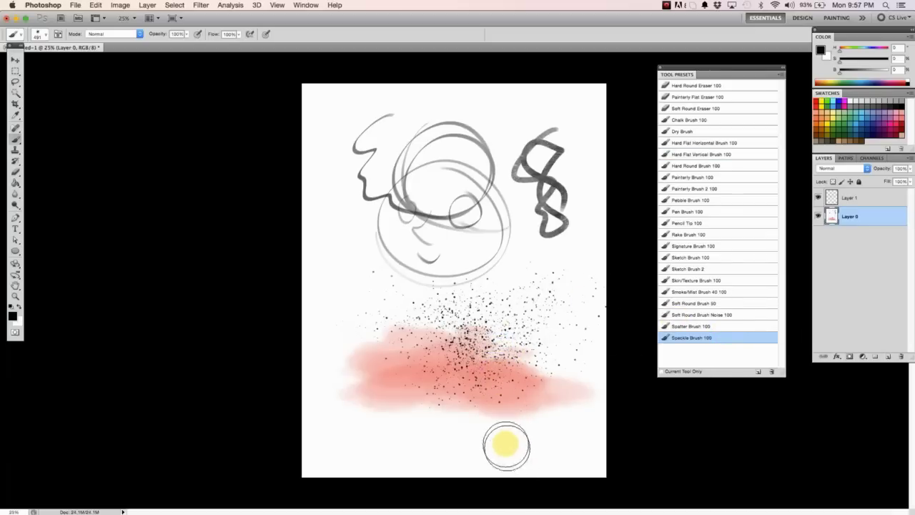
- Scribble black zigzag and looping strokes on the blank canvas
left_click(705, 87)
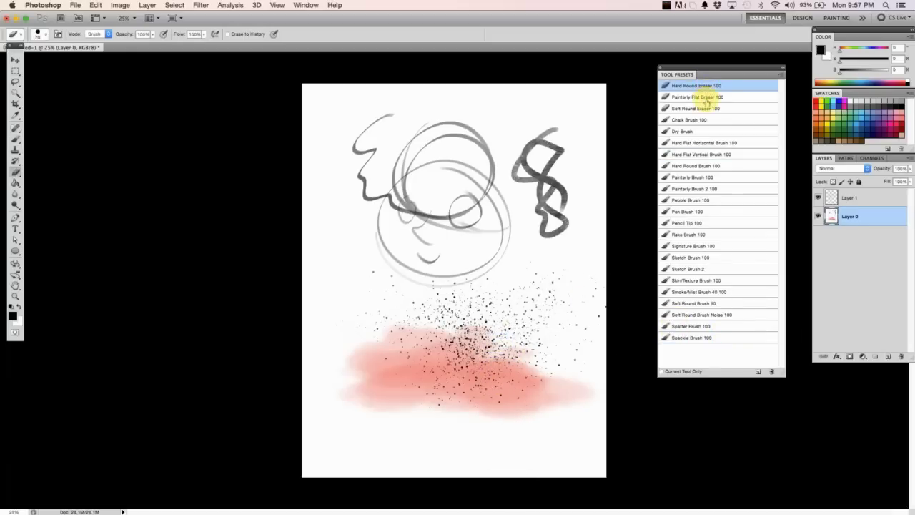
left_click_drag(689, 80, 677, 85)
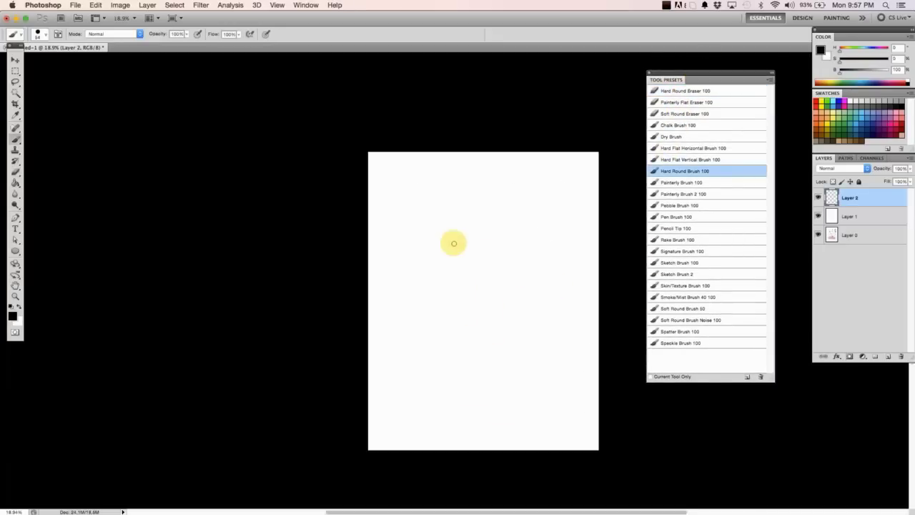
mouse_move(448, 194)
left_mouse_down()
mouse_move(460, 280)
mouse_move(484, 226)
left_mouse_up()
mouse_move(544, 251)
left_mouse_down()
mouse_move(449, 276)
mouse_move(536, 253)
mouse_move(548, 281)
left_mouse_up()
- Try Hard Round, Painterly Flat and Soft Round Eraser 100 on the loops, then delete the layer
left_click(694, 90)
mouse_move(521, 238)
left_mouse_down()
mouse_move(482, 315)
mouse_move(547, 204)
mouse_move(467, 351)
mouse_move(517, 265)
mouse_move(483, 335)
mouse_move(553, 259)
left_mouse_up()
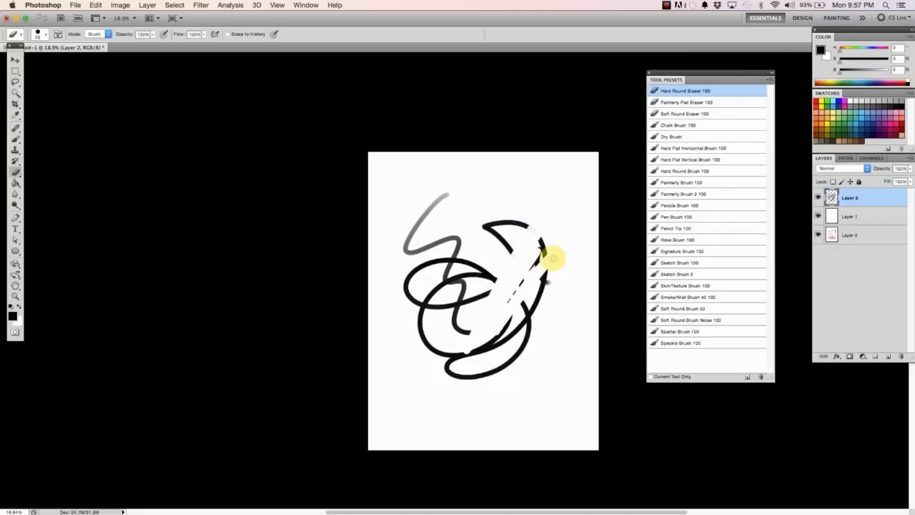
key("super+z")
left_click(700, 102)
mouse_move(513, 219)
left_mouse_down()
mouse_move(510, 338)
mouse_move(518, 211)
mouse_move(498, 231)
mouse_move(499, 341)
mouse_move(495, 216)
left_mouse_up()
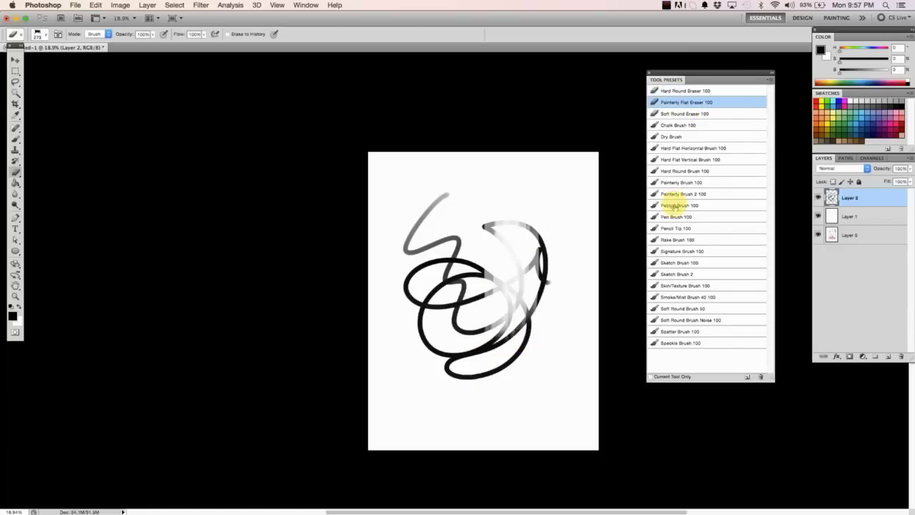
left_click(693, 115)
mouse_move(458, 269)
left_mouse_down()
mouse_move(458, 257)
mouse_move(414, 270)
mouse_move(519, 359)
mouse_move(559, 318)
left_mouse_up()
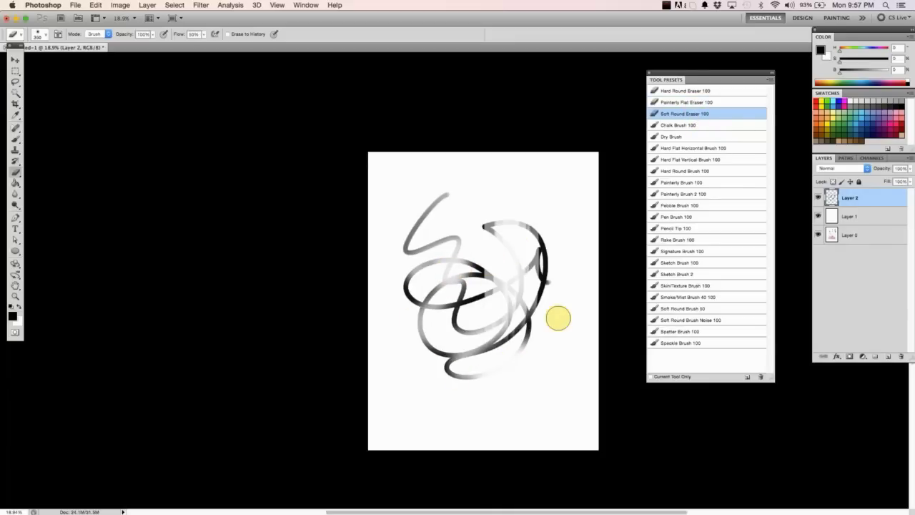
key("Delete")
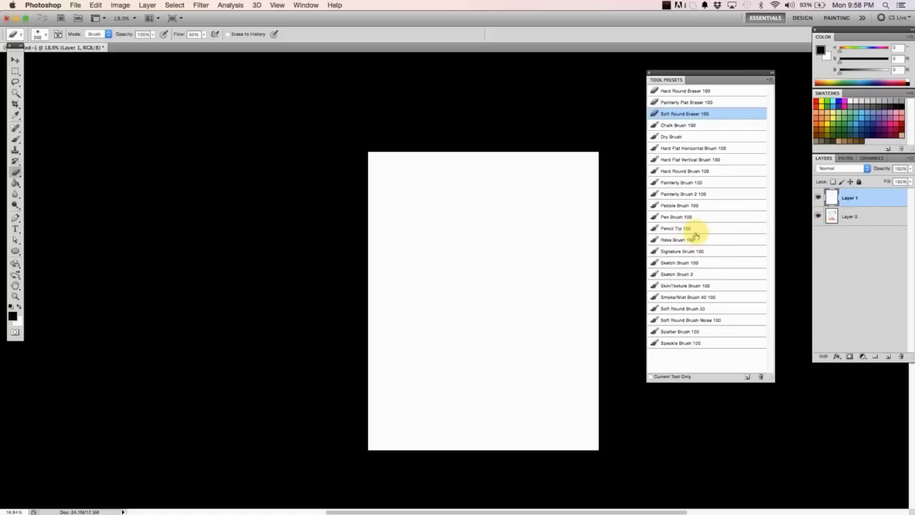
- Test Sketch Brush 2 with freehand loop strokes, undoing them to leave a blank canvas
left_click(682, 275)
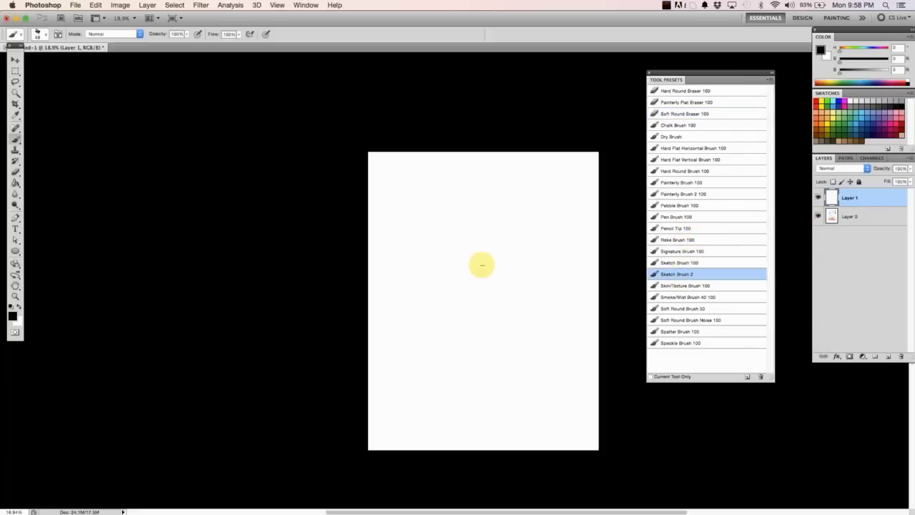
mouse_move(498, 205)
left_mouse_down()
mouse_move(484, 222)
mouse_move(479, 292)
mouse_move(521, 317)
mouse_move(547, 262)
left_mouse_up()
key("ctrl+z")
mouse_move(494, 197)
left_mouse_down()
mouse_move(484, 258)
mouse_move(502, 252)
mouse_move(516, 325)
mouse_move(520, 246)
mouse_move(552, 311)
mouse_move(530, 367)
mouse_move(495, 388)
mouse_move(459, 331)
mouse_move(537, 286)
left_mouse_up()
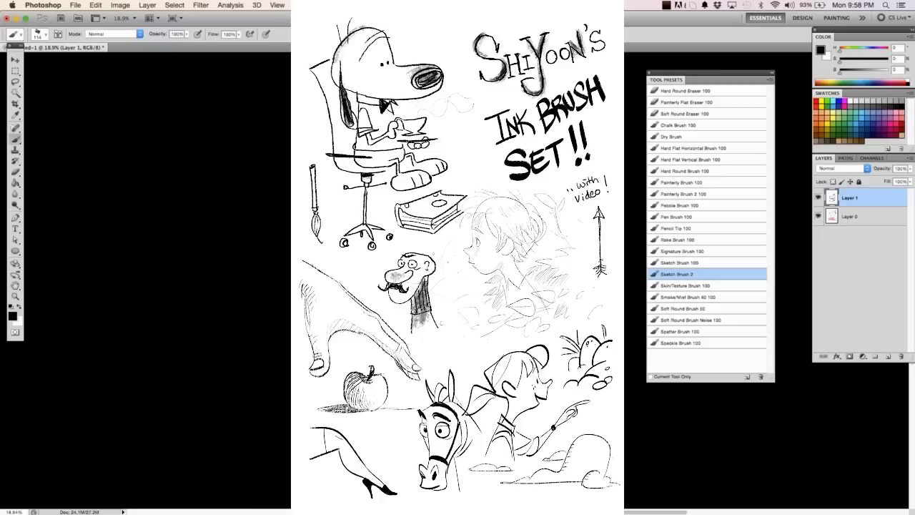
mouse_move(453, 207)
left_mouse_down()
mouse_move(513, 308)
mouse_move(512, 337)
left_mouse_up()
key("super+z")
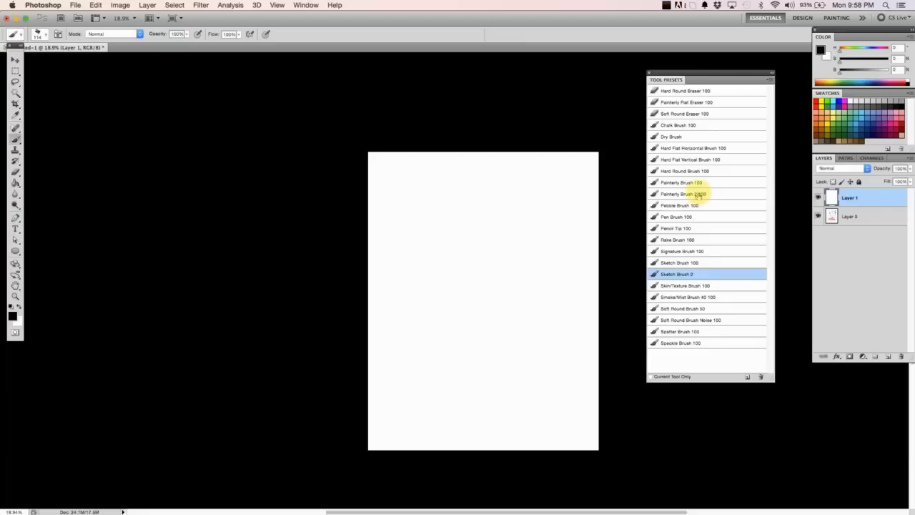
- Paint a thick streaky black S-shaped loop across the canvas centre with Painterly Brush 2 100
left_click(698, 195)
mouse_move(472, 267)
left_mouse_down()
mouse_move(464, 253)
mouse_move(478, 249)
mouse_move(451, 262)
mouse_move(504, 352)
mouse_move(481, 296)
mouse_move(505, 286)
mouse_move(490, 322)
mouse_move(513, 347)
mouse_move(452, 333)
mouse_move(476, 326)
mouse_move(507, 256)
mouse_move(451, 256)
mouse_move(524, 222)
mouse_move(492, 218)
mouse_move(529, 229)
mouse_move(541, 265)
mouse_move(501, 295)
mouse_move(515, 262)
mouse_move(508, 280)
mouse_move(527, 270)
mouse_move(494, 292)
mouse_move(514, 210)
left_mouse_up()
mouse_move(458, 212)
left_mouse_down()
mouse_move(522, 280)
mouse_move(509, 216)
mouse_move(529, 222)
mouse_move(558, 271)
left_mouse_up()
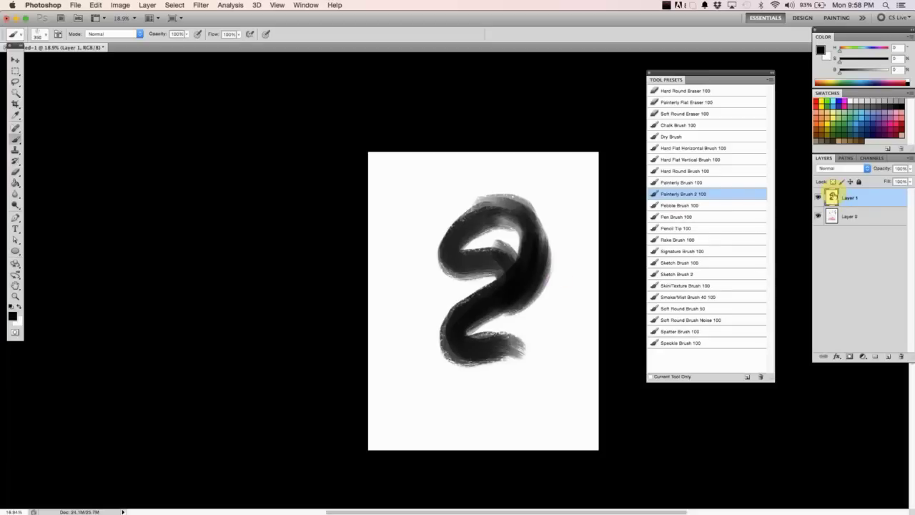
left_click(466, 211)
mouse_move(463, 206)
left_mouse_down()
mouse_move(422, 265)
mouse_move(418, 333)
mouse_move(457, 368)
mouse_move(522, 354)
left_mouse_up()
left_click_drag(617, 345, 617, 343)
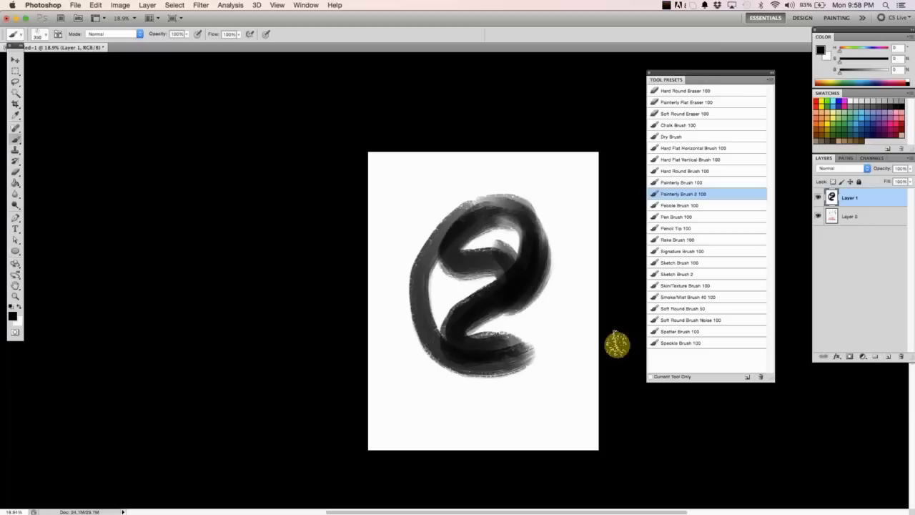